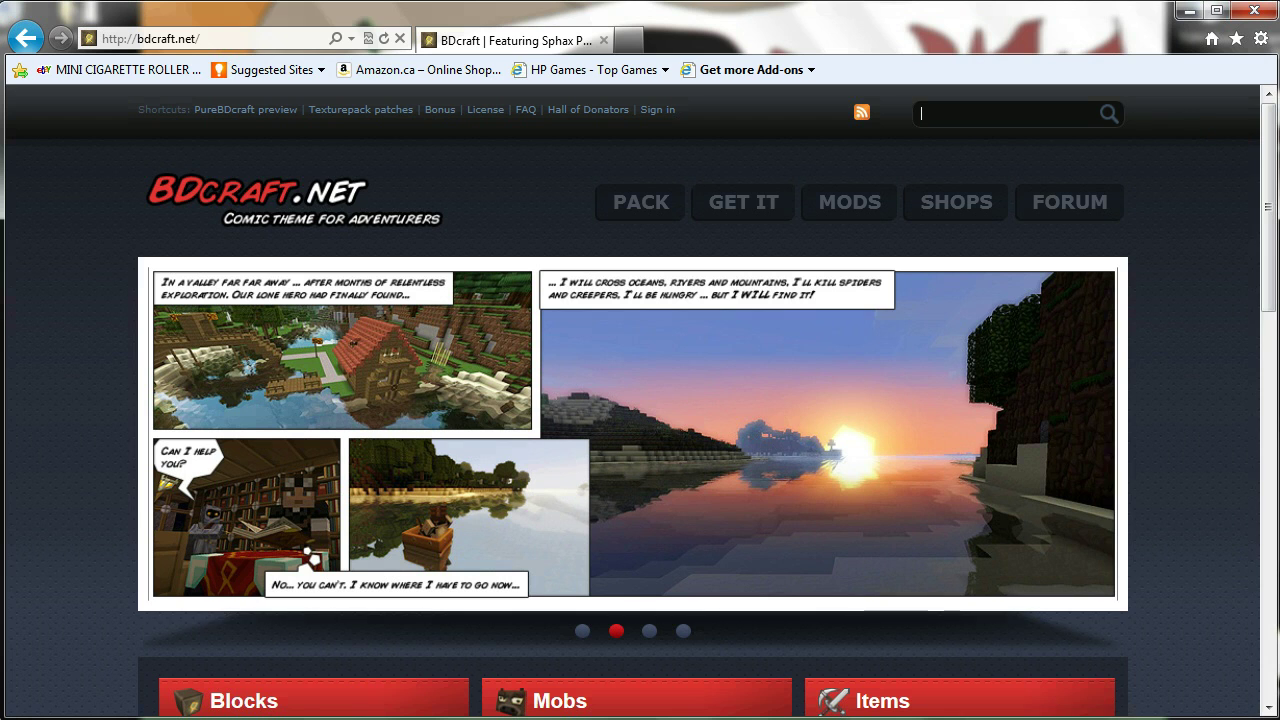
- Search the site for "tekkit" and open the "[128x/64x]Tekkit SMP 2.1.1 & 3.0.3 v2.1" topic
{"action": "type", "text": "tekkit"}
{"action": "key", "text": "Return"}
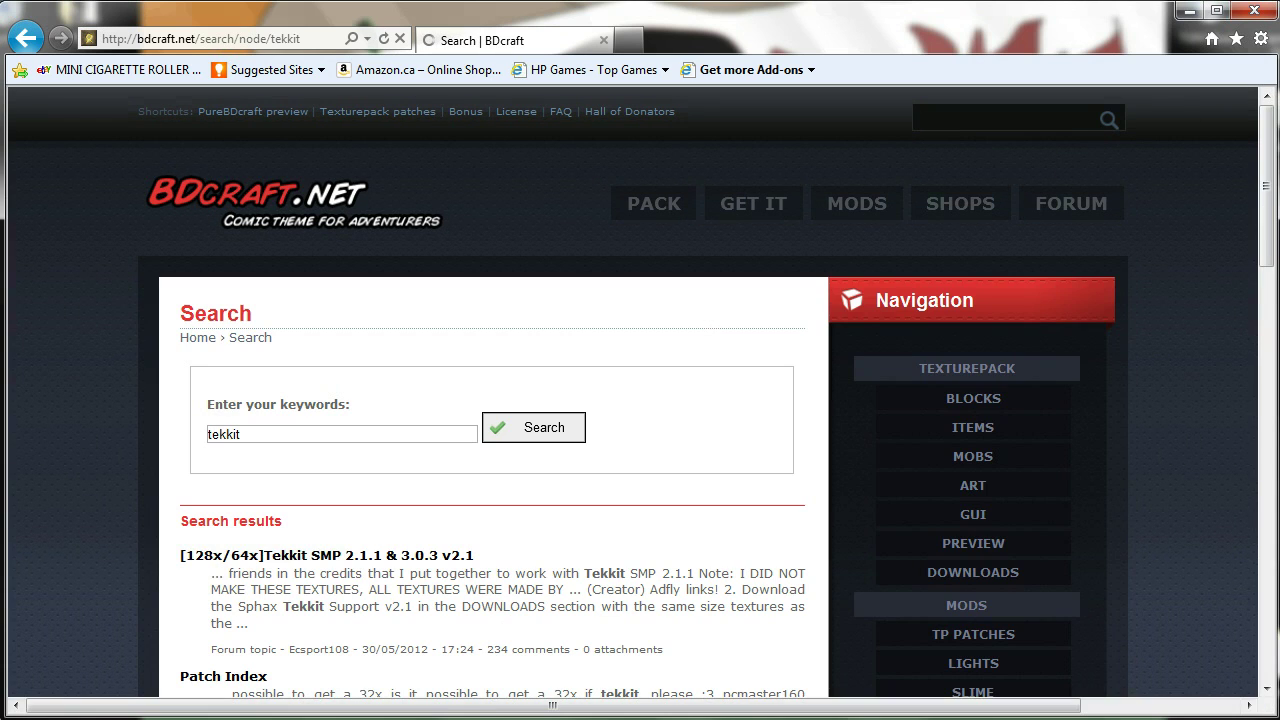
{"action": "scroll", "coordinate": [640, 392], "scroll_direction": "down", "scroll_amount": 3}
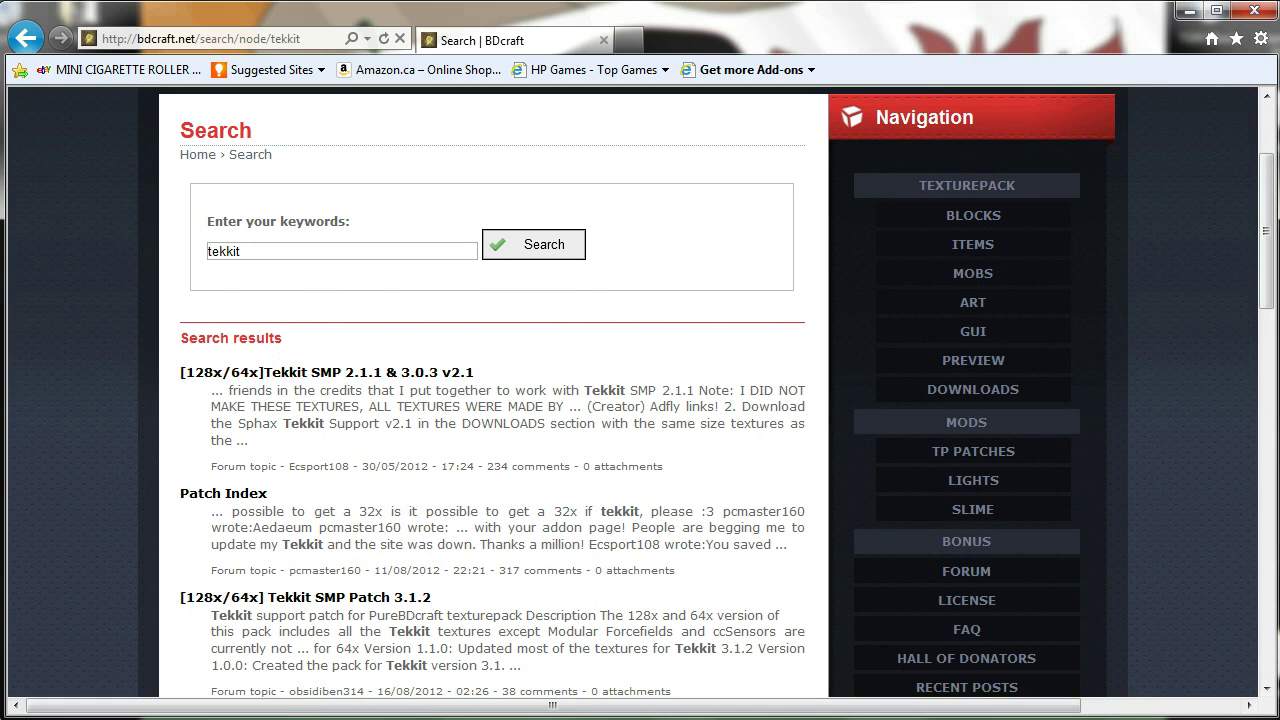
{"action": "left_click", "coordinate": [300, 372]}
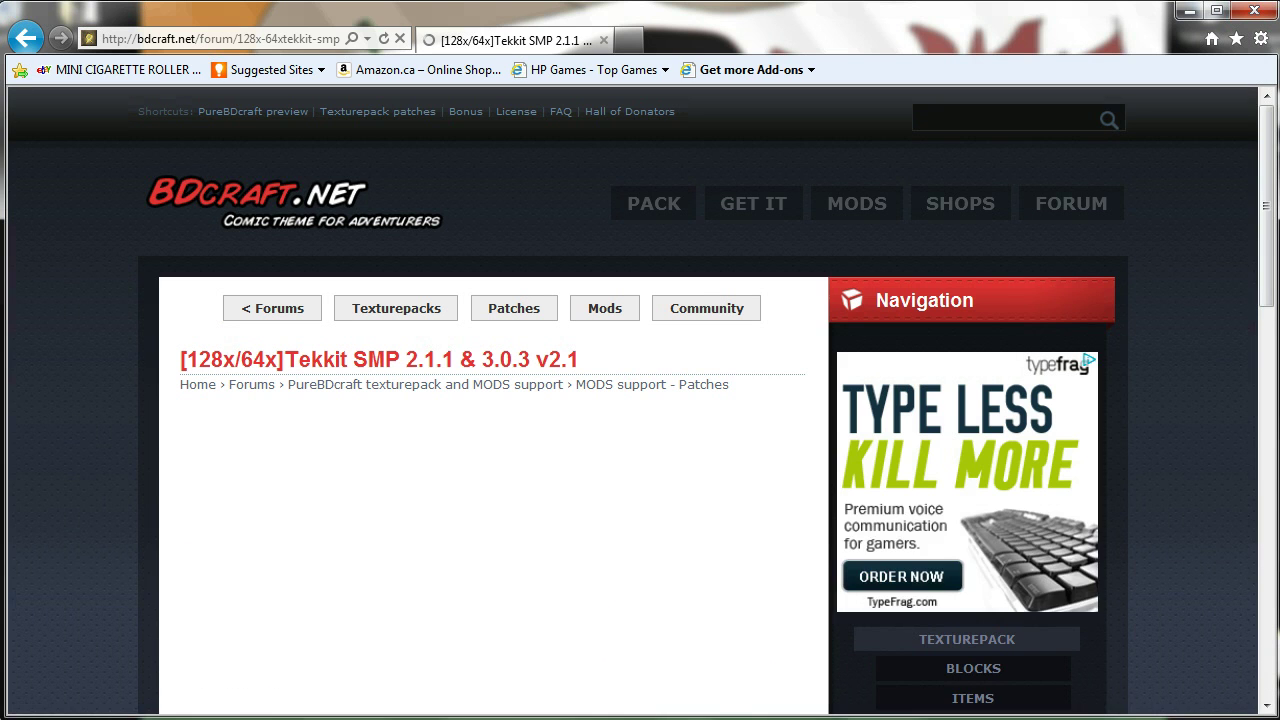
- Download the Tekkit SMP 3.0.3 v2.1 - 64x patch, save the zip to the Desktop, and close the MediaFire page
{"action": "scroll", "coordinate": [640, 400], "scroll_direction": "down", "scroll_amount": 7}
{"action": "scroll", "coordinate": [640, 400], "scroll_direction": "up", "scroll_amount": 2}
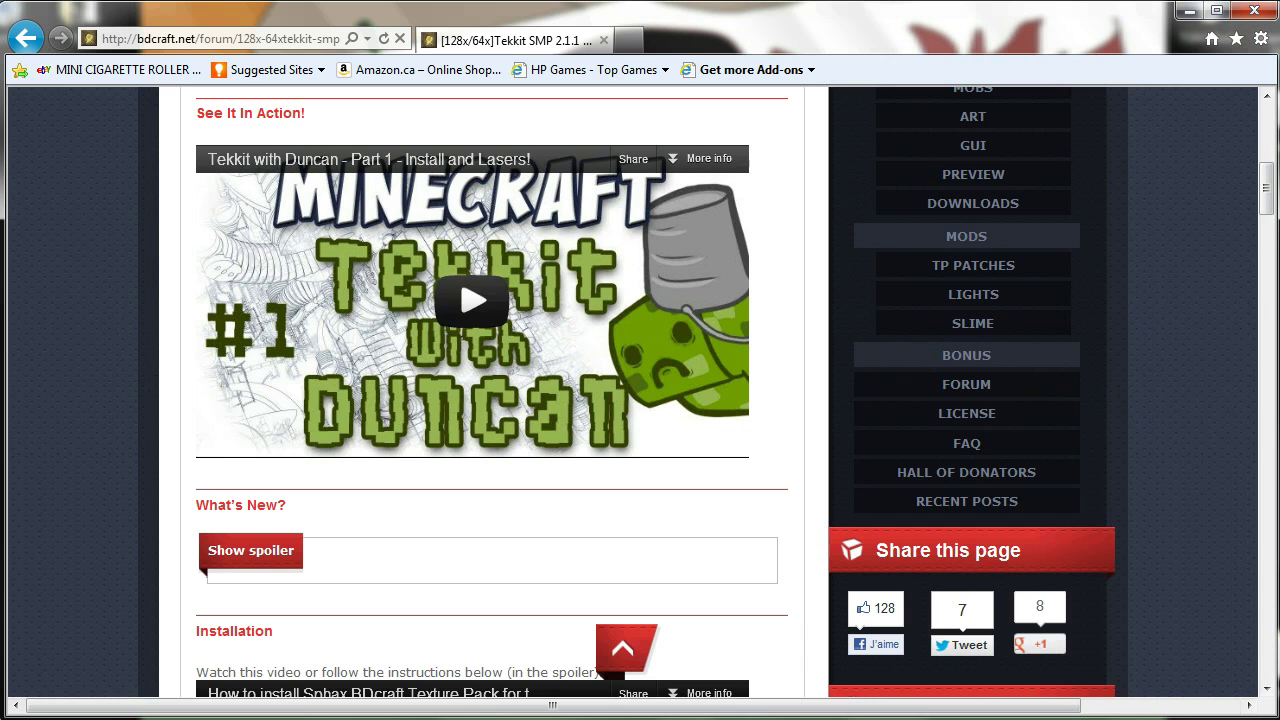
{"action": "scroll", "coordinate": [640, 400], "scroll_direction": "down", "scroll_amount": 10}
{"action": "scroll", "coordinate": [330, 340], "scroll_direction": "up", "scroll_amount": 2}
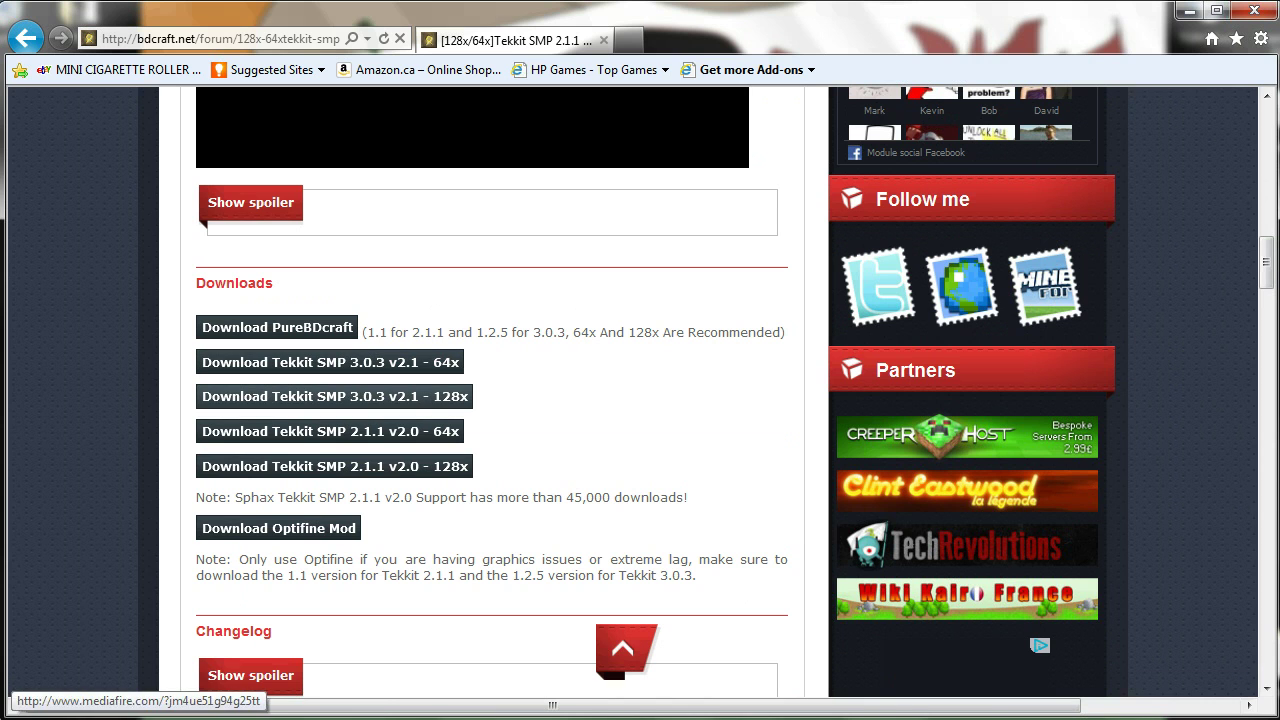
{"action": "left_click", "coordinate": [330, 362]}
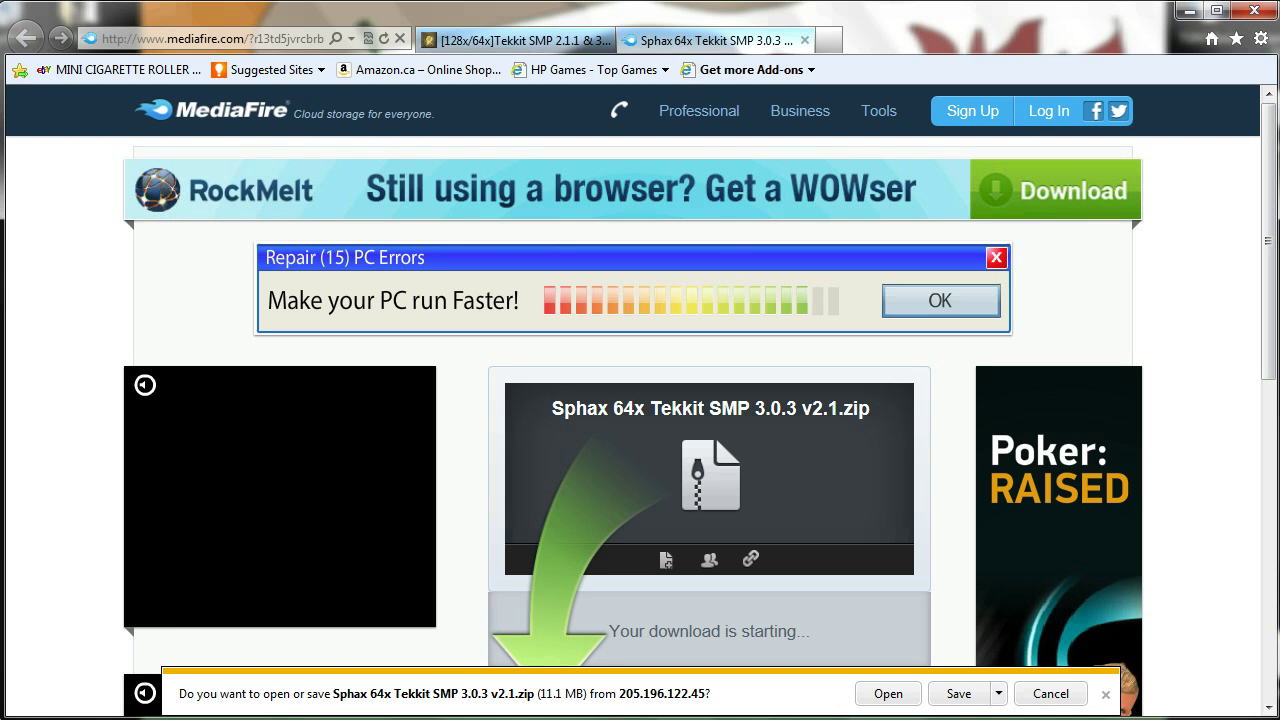
{"action": "left_click", "coordinate": [998, 693]}
{"action": "left_click", "coordinate": [1060, 668]}
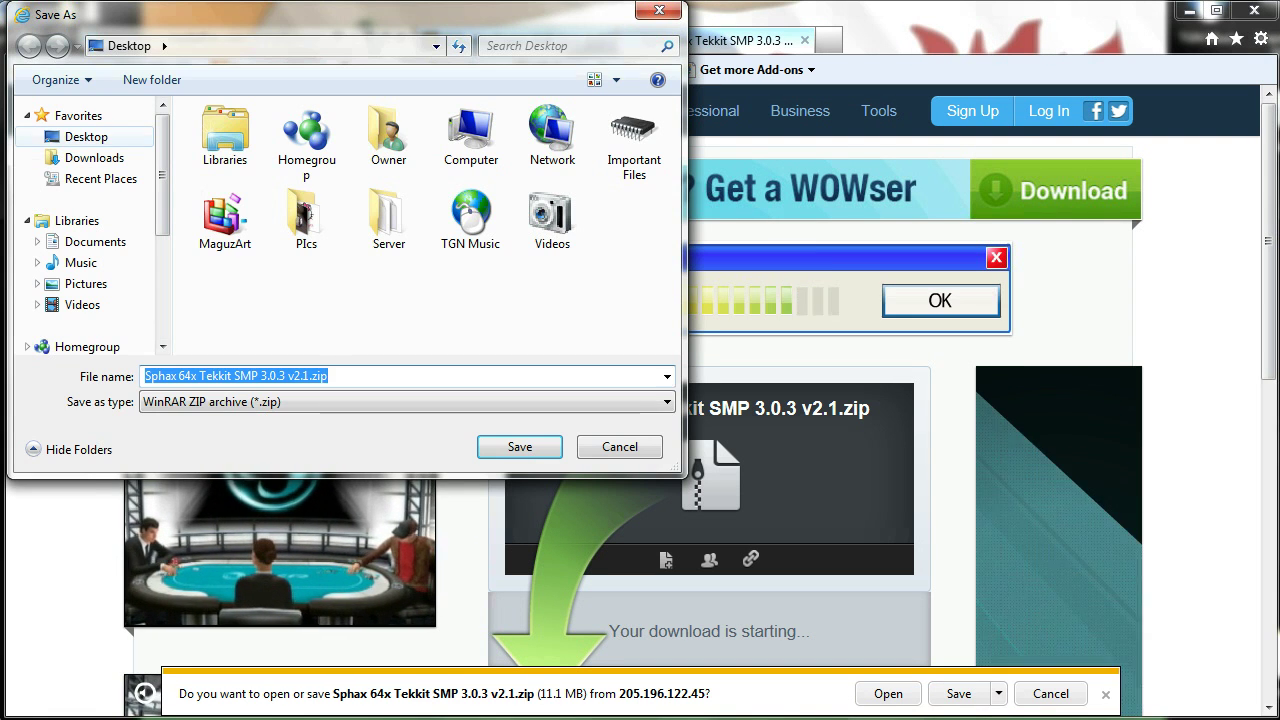
{"action": "left_click", "coordinate": [520, 447]}
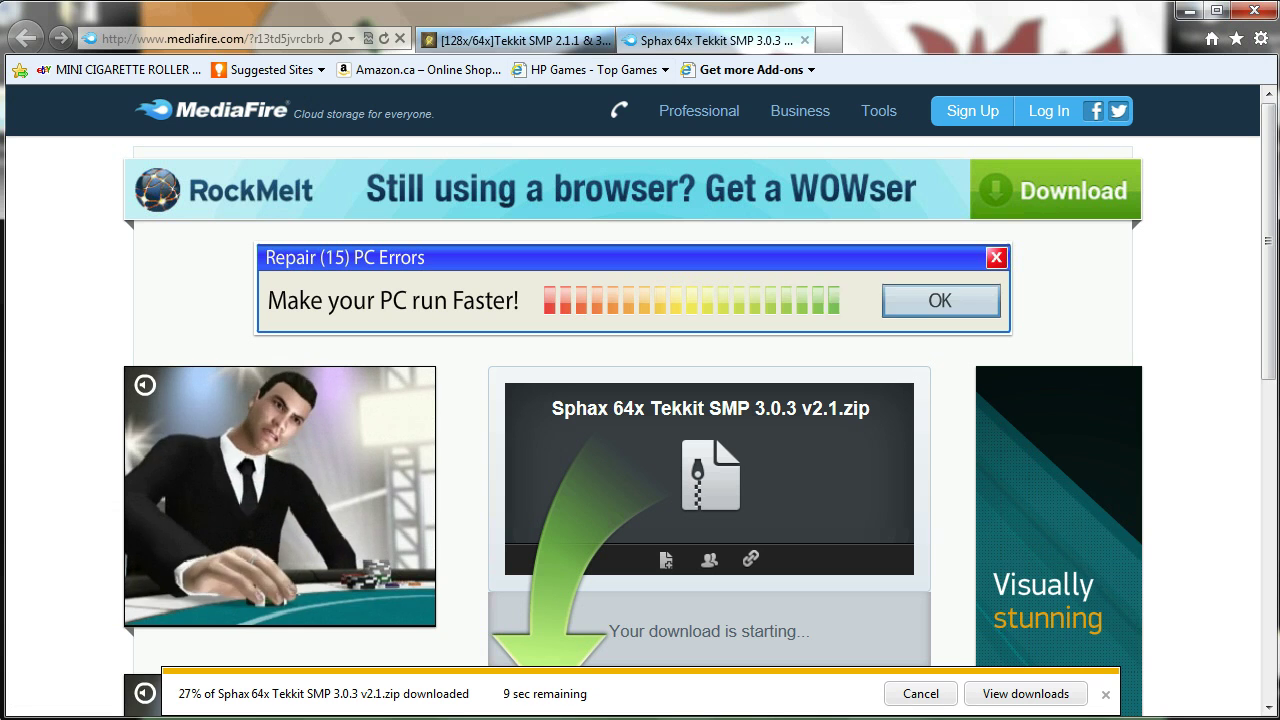
{"action": "left_click", "coordinate": [804, 40]}
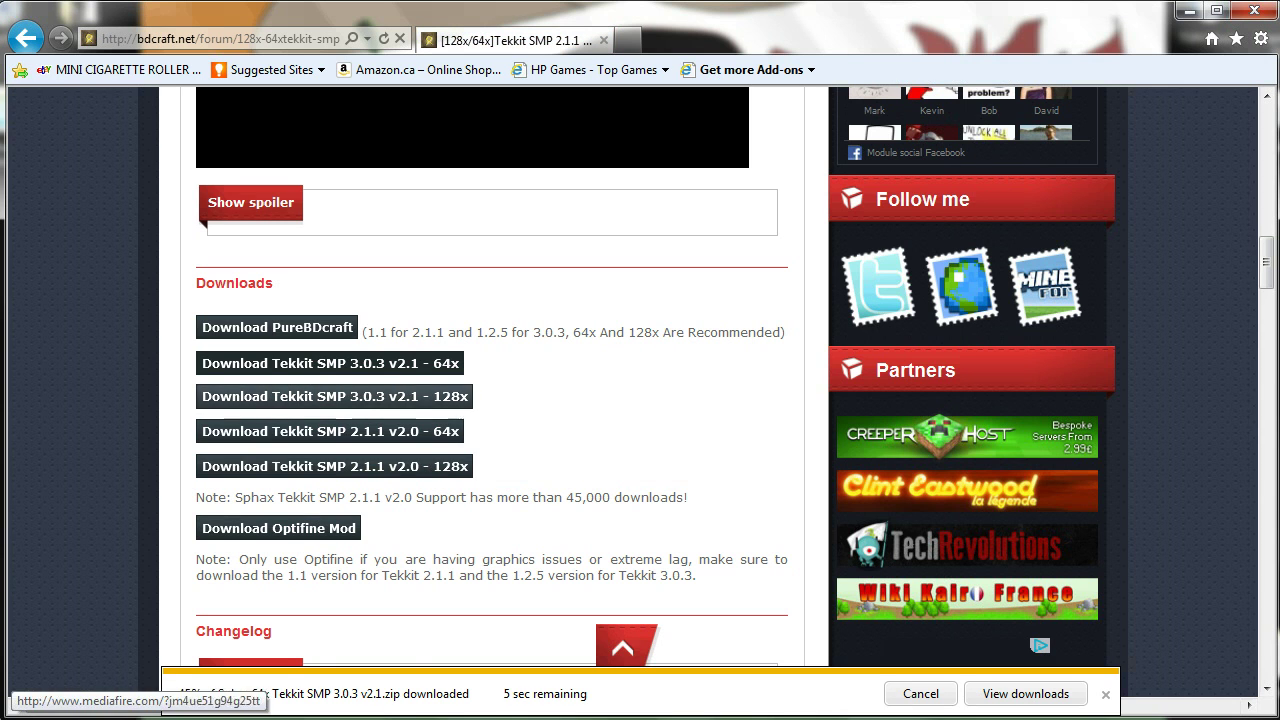
- Open the PureBDcraft download page and start the 64x64 pack download for MC1.2.5, skipping the ad
{"action": "left_click", "coordinate": [277, 327]}
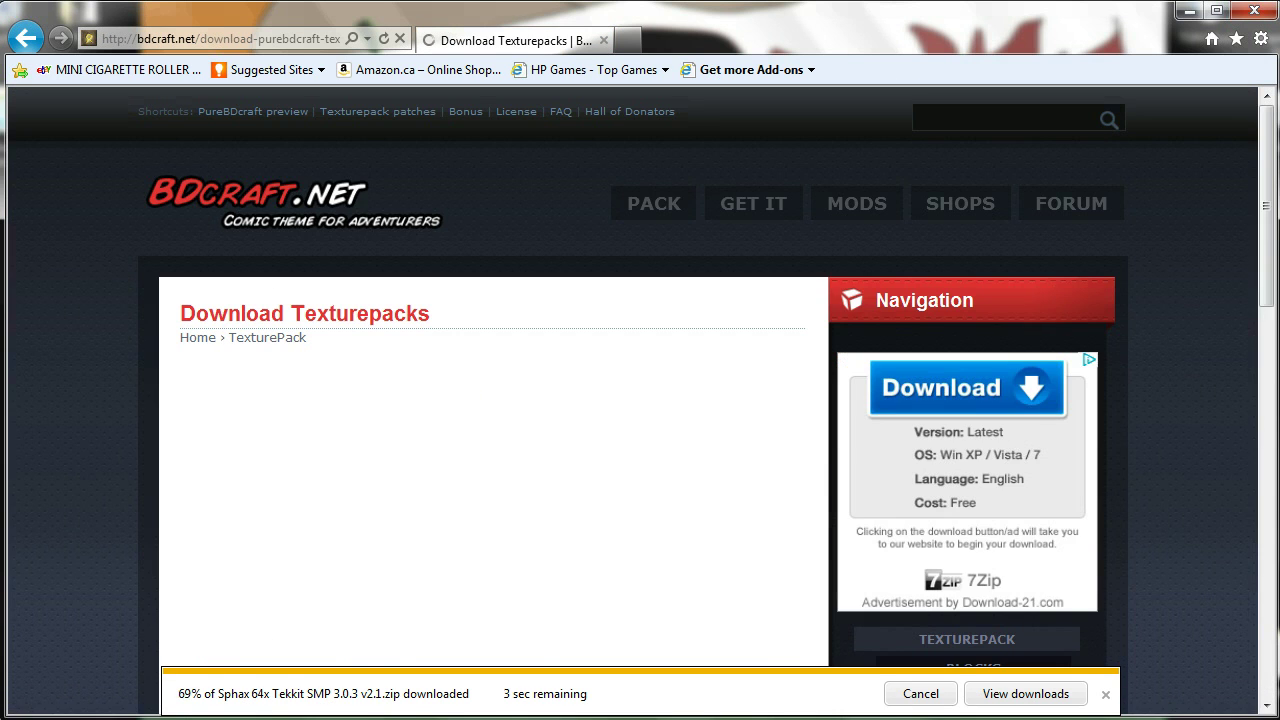
{"action": "scroll", "coordinate": [640, 400], "scroll_direction": "down", "scroll_amount": 7}
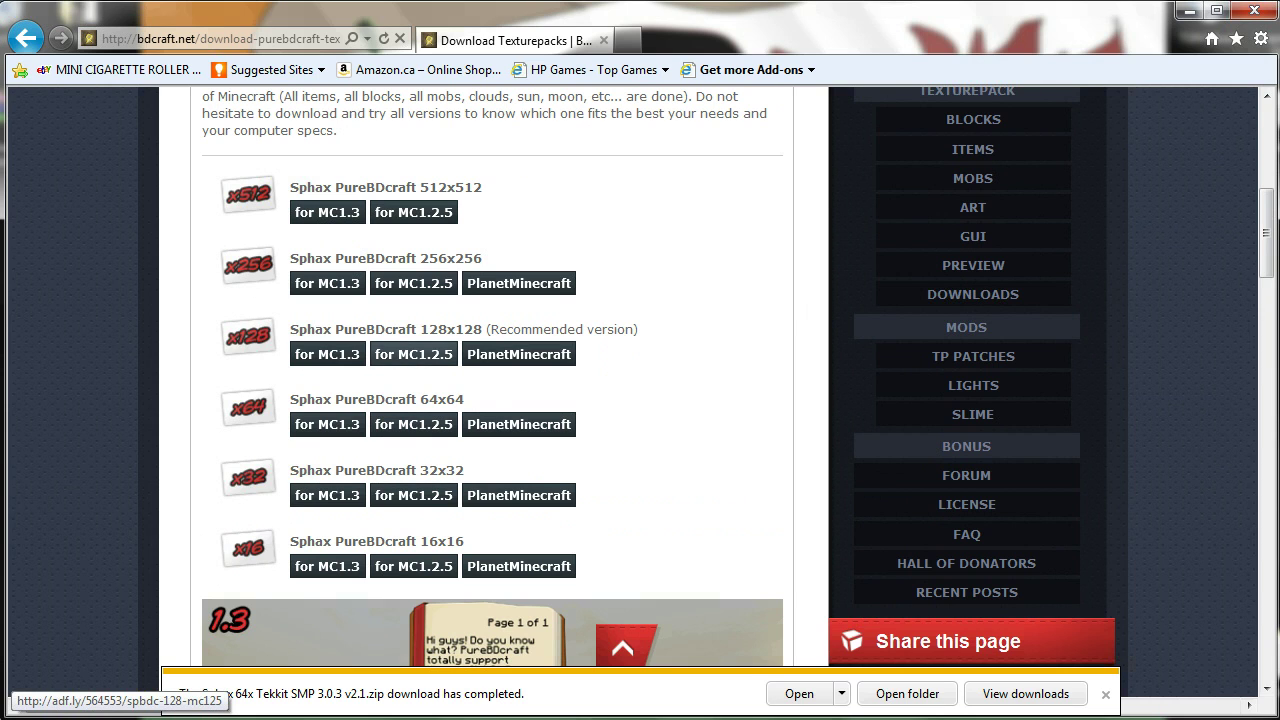
{"action": "left_click", "coordinate": [413, 424]}
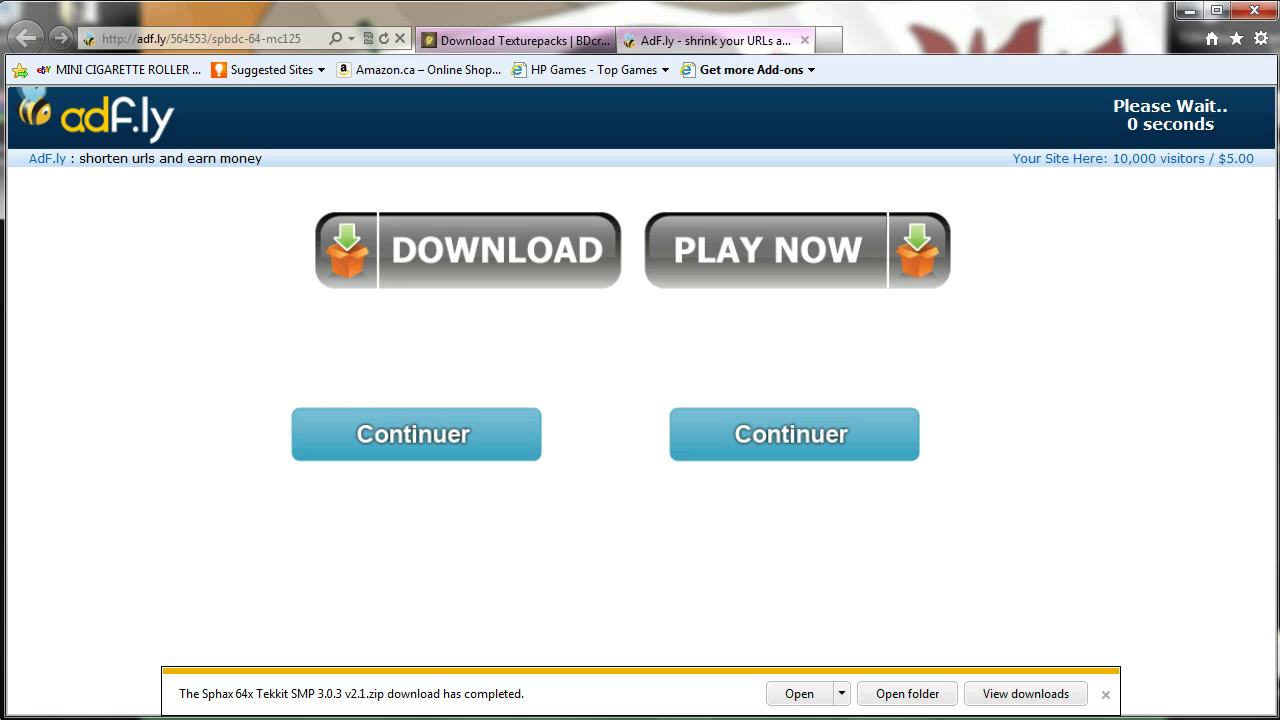
{"action": "left_click", "coordinate": [1180, 119]}
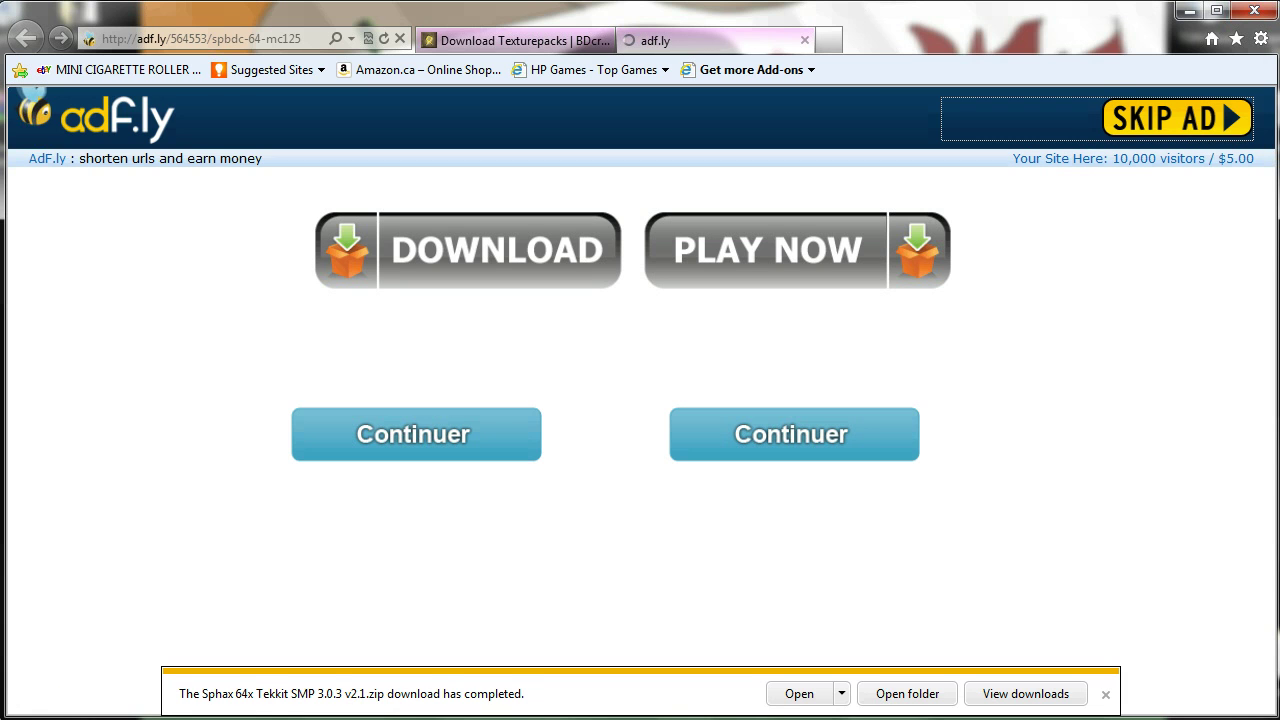
{"action": "left_click", "coordinate": [170, 208]}
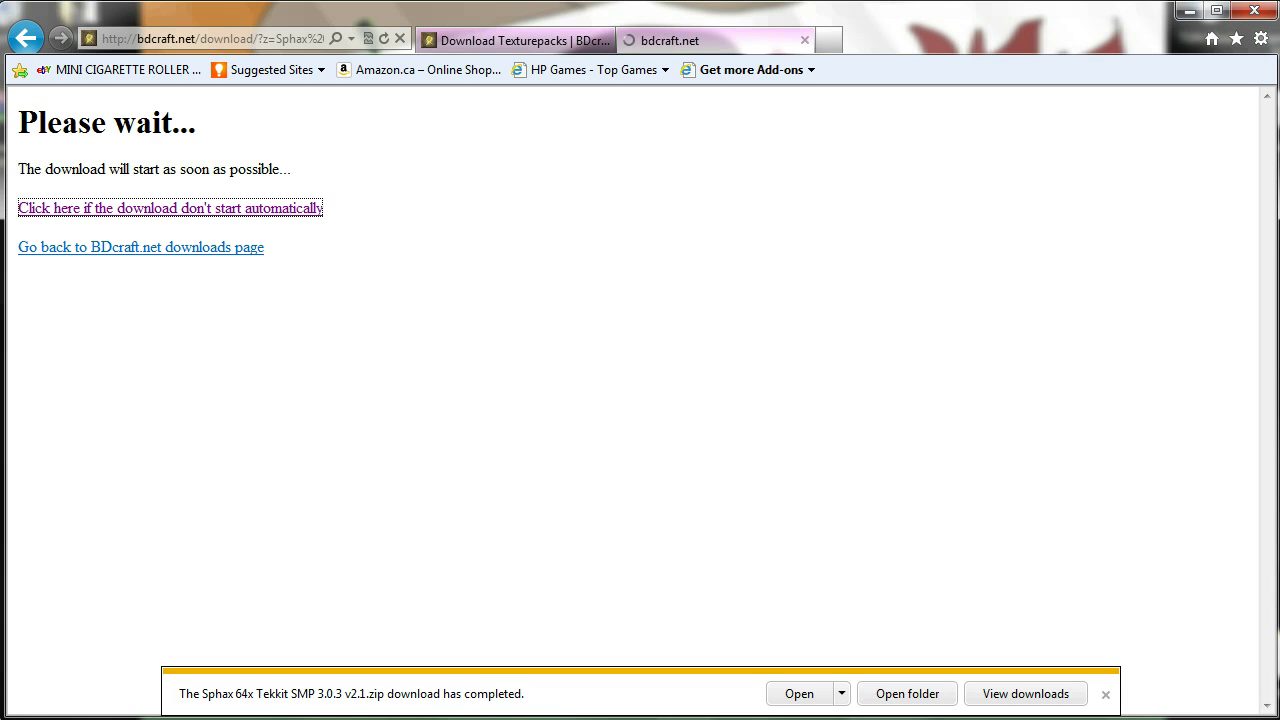
- Go back to the Download Texturepacks page and search the site for "technic"
{"action": "left_click", "coordinate": [514, 41]}
{"action": "scroll", "coordinate": [974, 118], "scroll_direction": "up", "scroll_amount": 5}
{"action": "left_click", "coordinate": [1068, 115]}
{"action": "type", "text": "technic"}
{"action": "key", "text": "Return"}
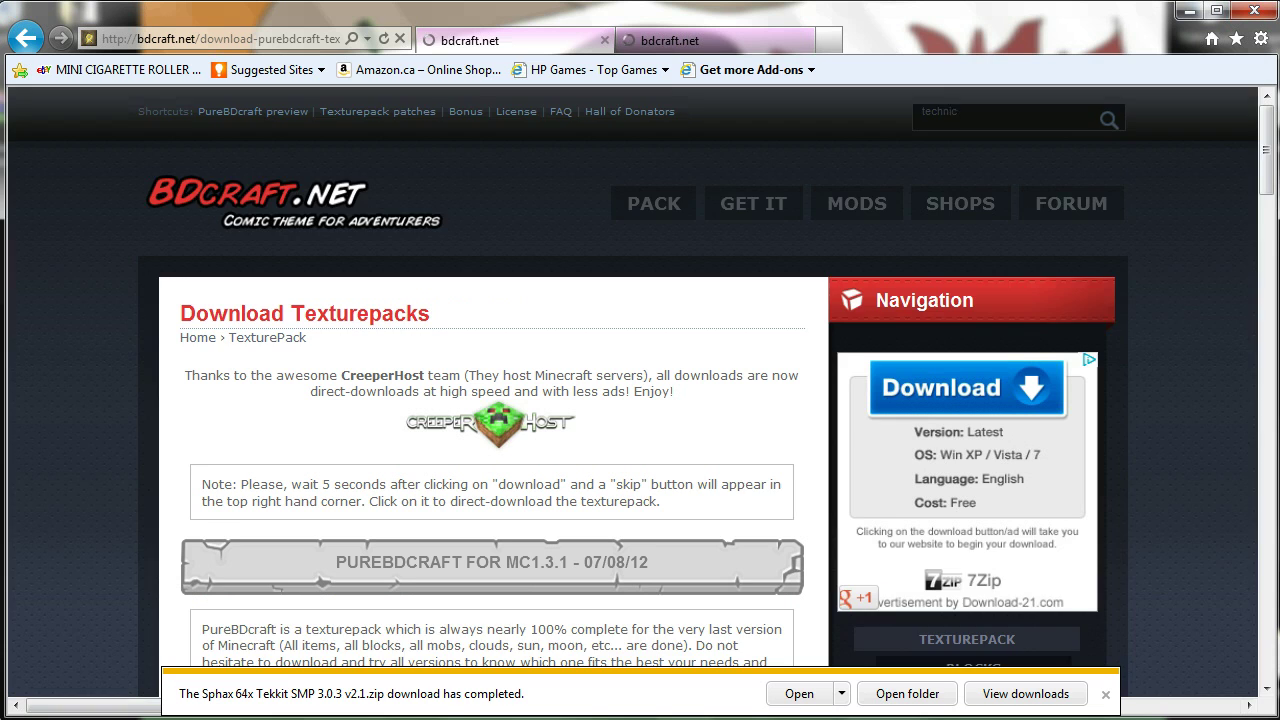
{"action": "scroll", "coordinate": [965, 450], "scroll_direction": "down", "scroll_amount": 3}
- Return to the pending PureBDcraft download and save Sphax PureBDCraft 64x.zip to the Desktop
{"action": "left_click", "coordinate": [708, 41]}
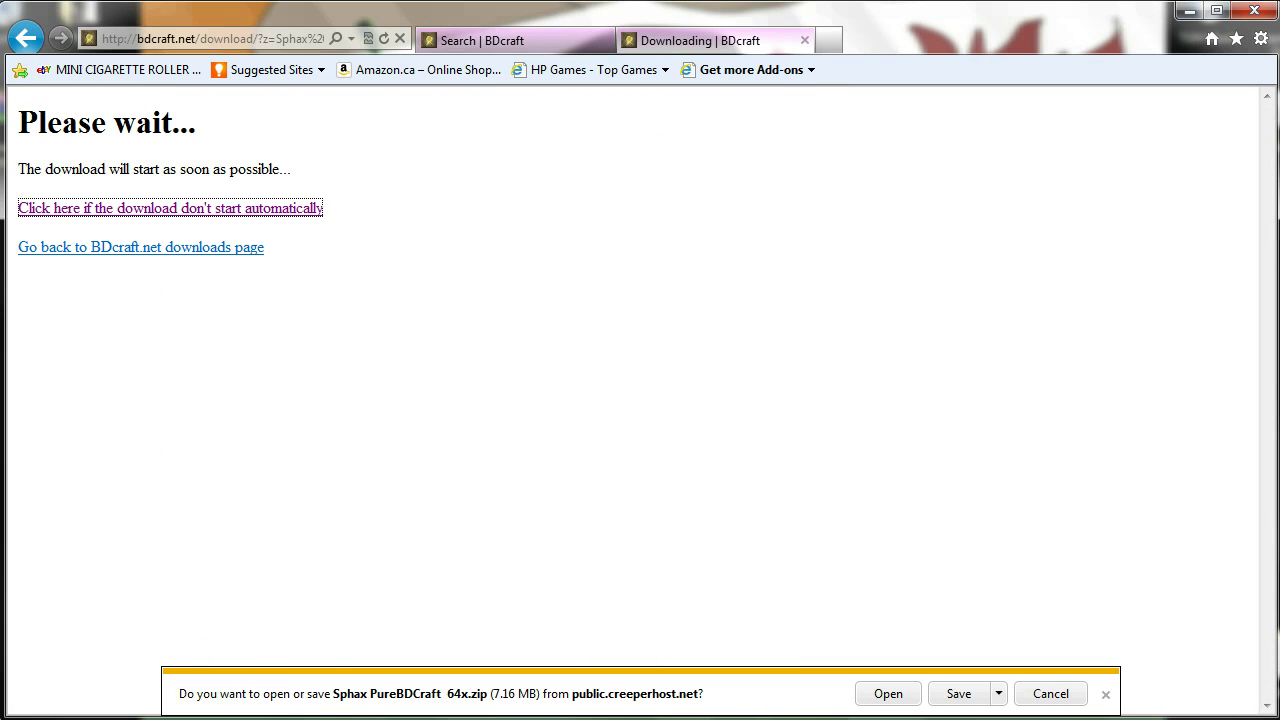
{"action": "left_click", "coordinate": [998, 693]}
{"action": "left_click", "coordinate": [1063, 669]}
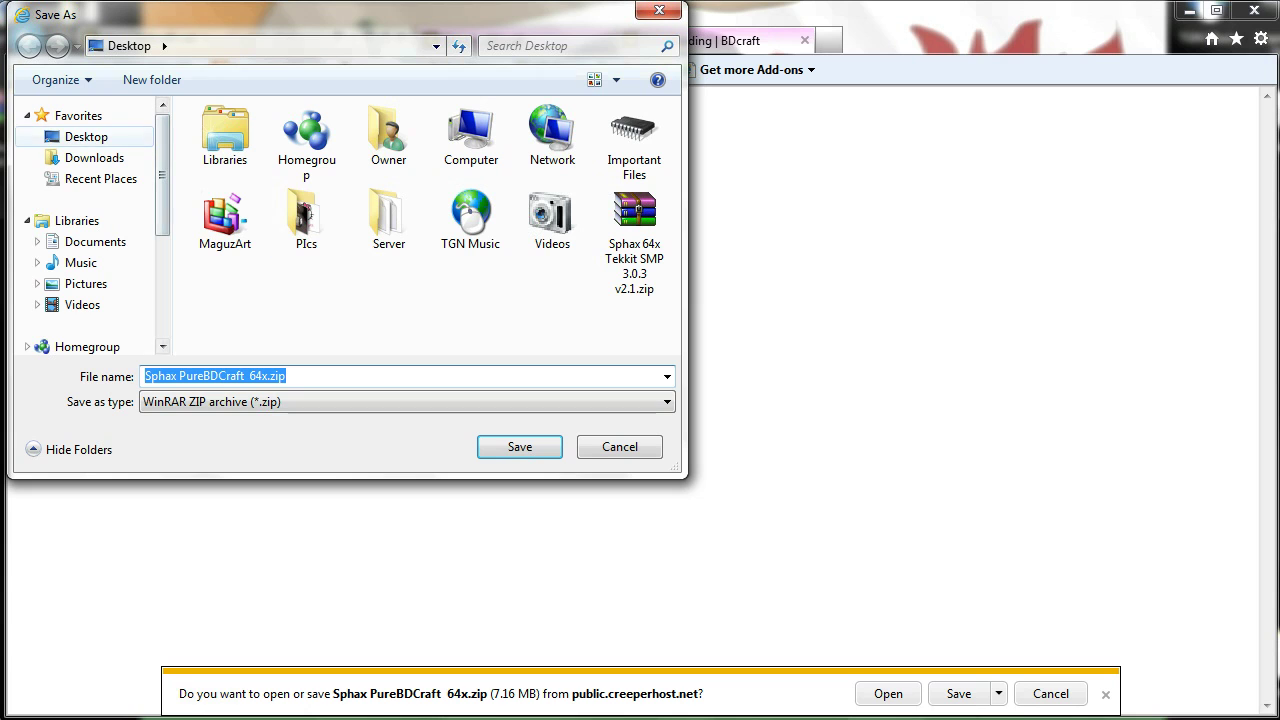
{"action": "key", "text": "Return"}
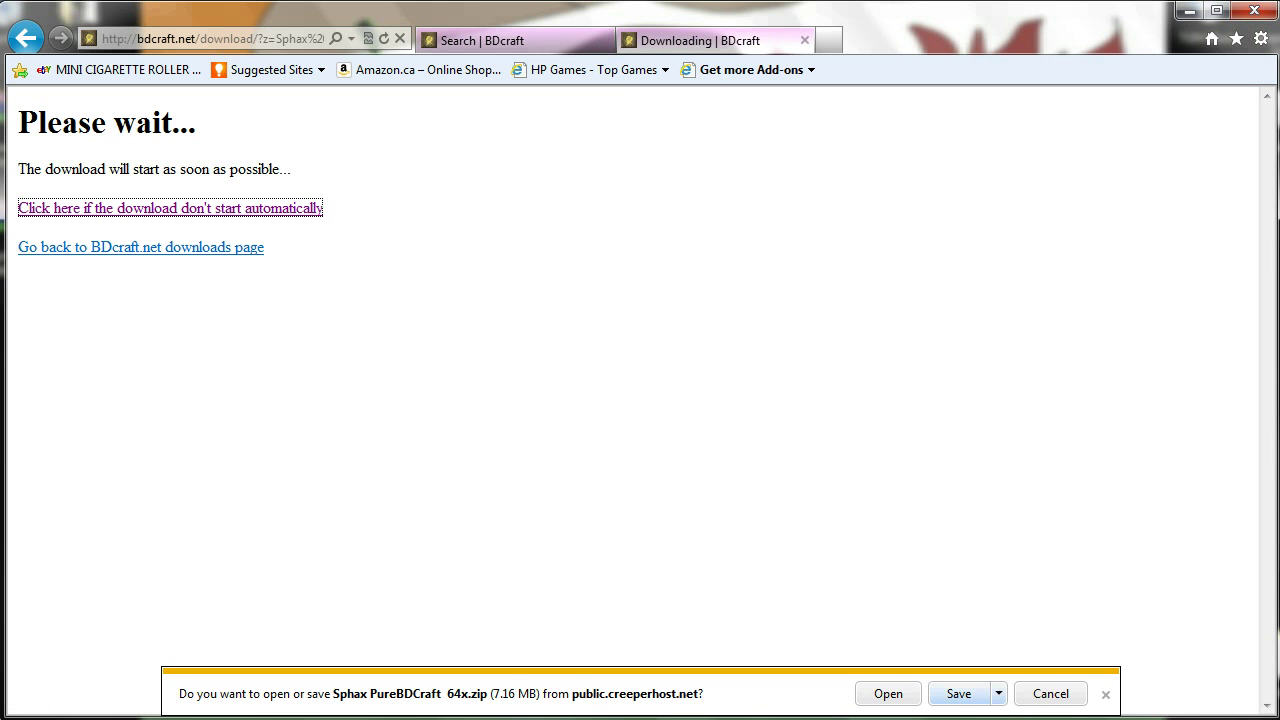
- Save a second copy of the PureBDCraft pack to the Desktop with its name ending in 622x.zip, and close the download page
{"action": "left_click", "coordinate": [998, 693]}
{"action": "left_click", "coordinate": [1063, 669]}
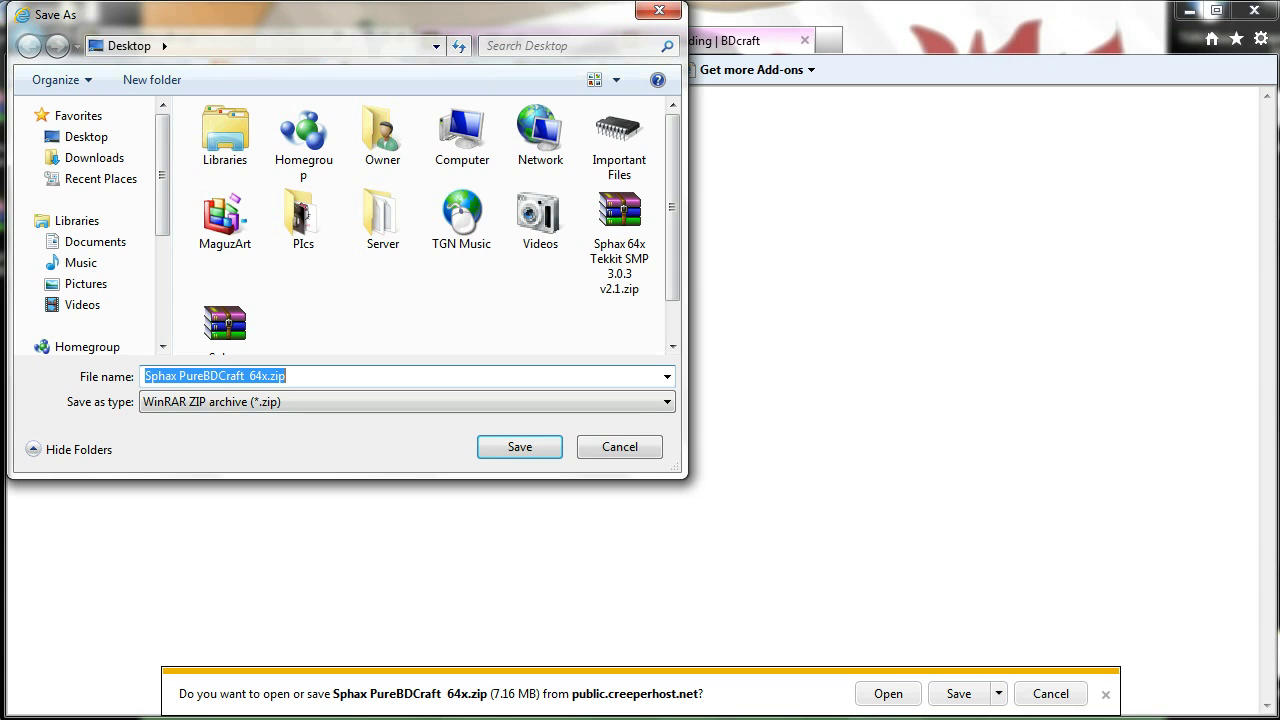
{"action": "left_click", "coordinate": [258, 376]}
{"action": "type", "text": "22"}
{"action": "key", "text": "Return"}
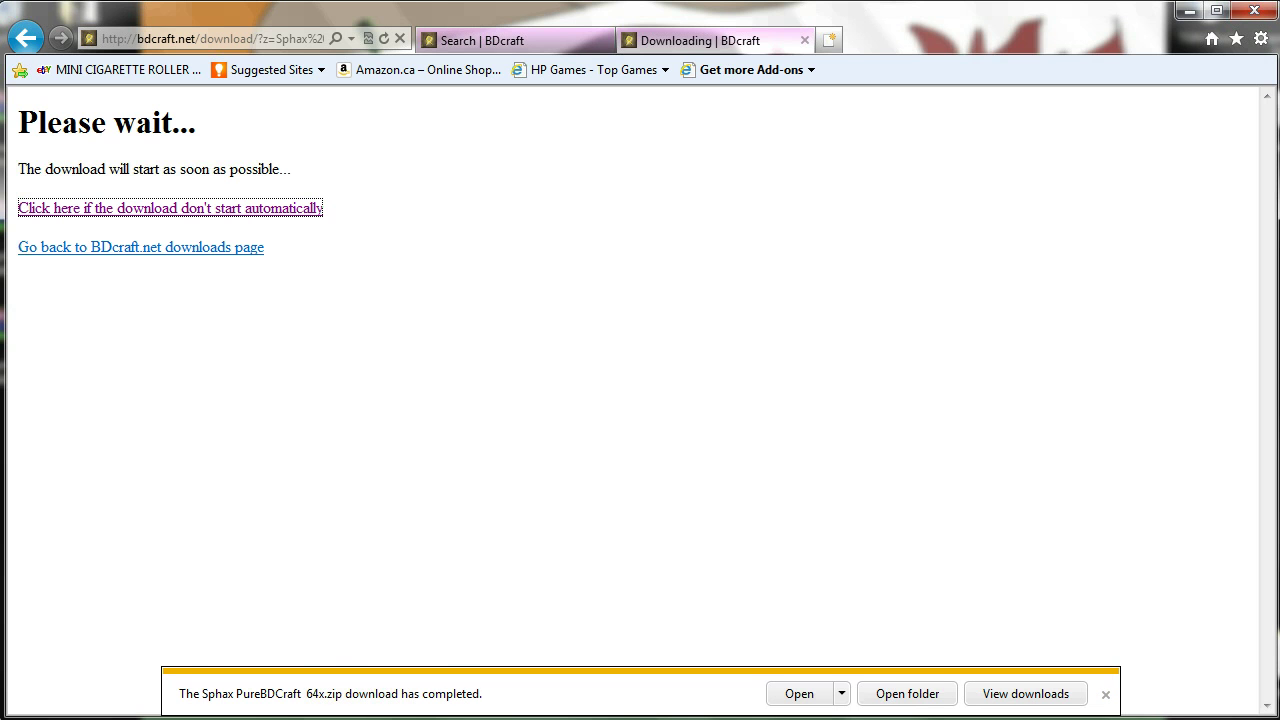
{"action": "left_click", "coordinate": [804, 40]}
- Open the "[128x/64x] Technic 7.2" topic from the search results and save the BDCraft Technic 7.2 64x zip to the Desktop
{"action": "scroll", "coordinate": [500, 400], "scroll_direction": "down", "scroll_amount": 3}
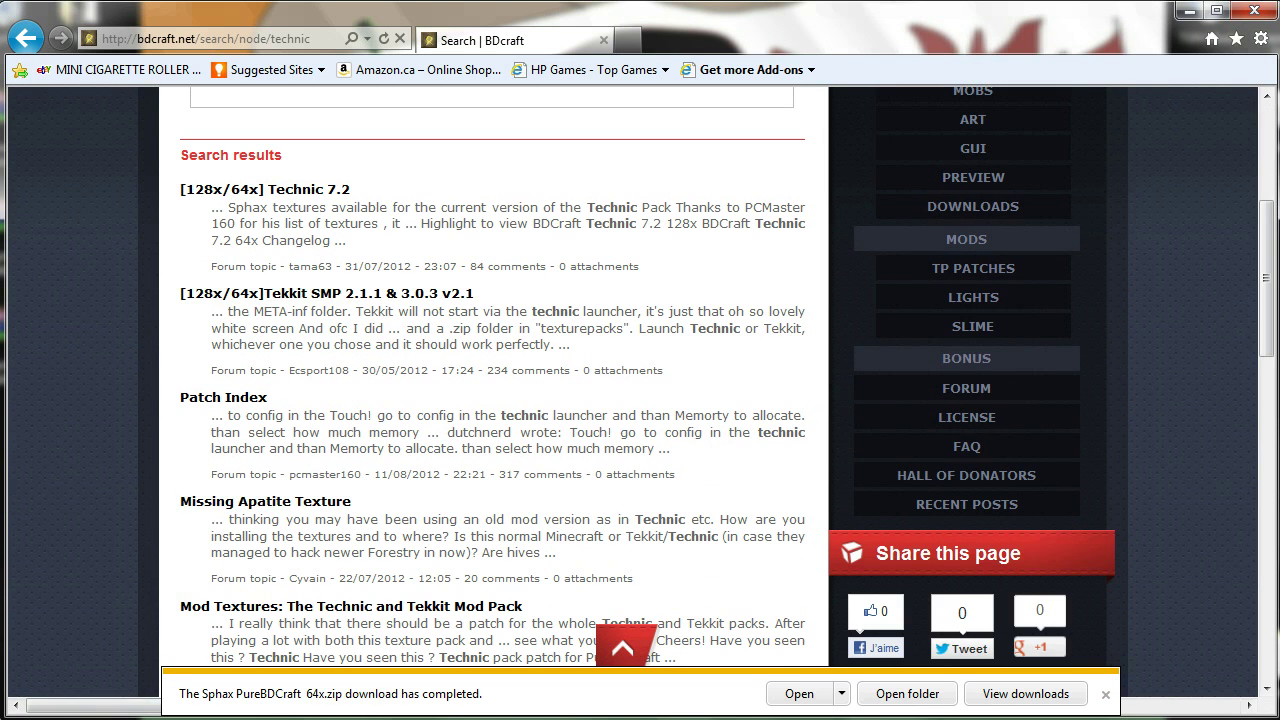
{"action": "left_click", "coordinate": [265, 189]}
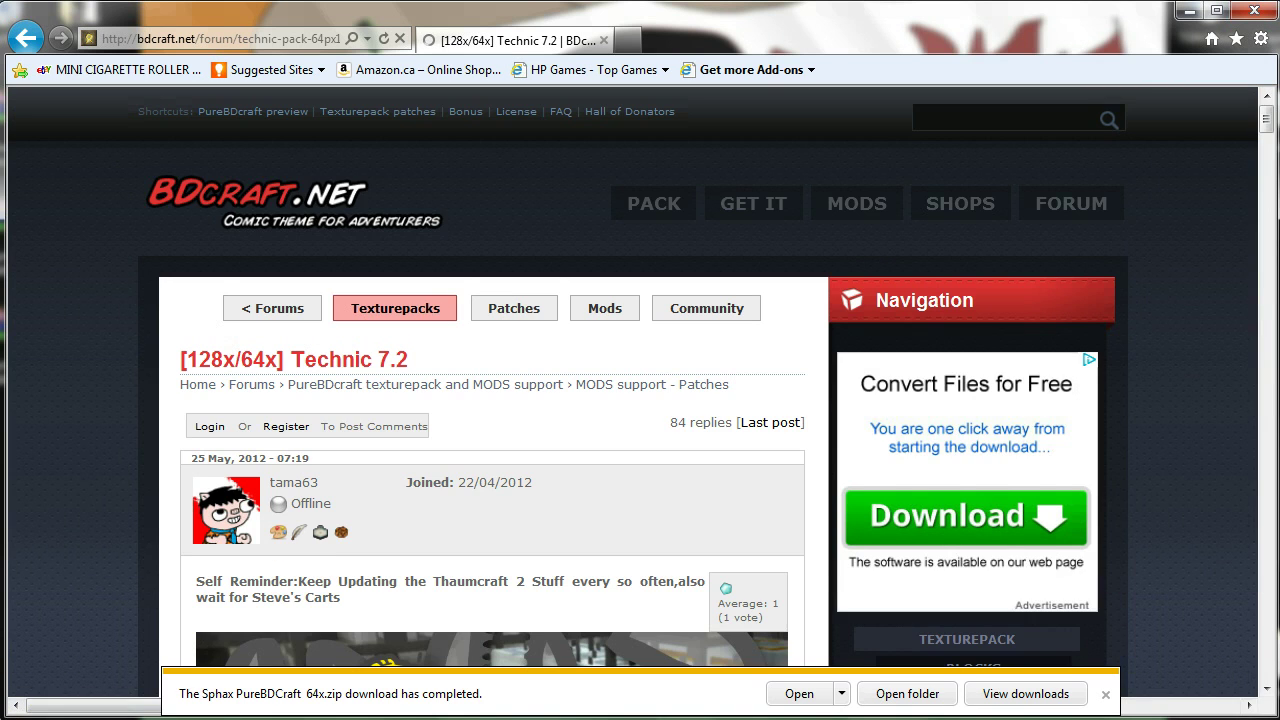
{"action": "scroll", "coordinate": [640, 400], "scroll_direction": "down", "scroll_amount": 2}
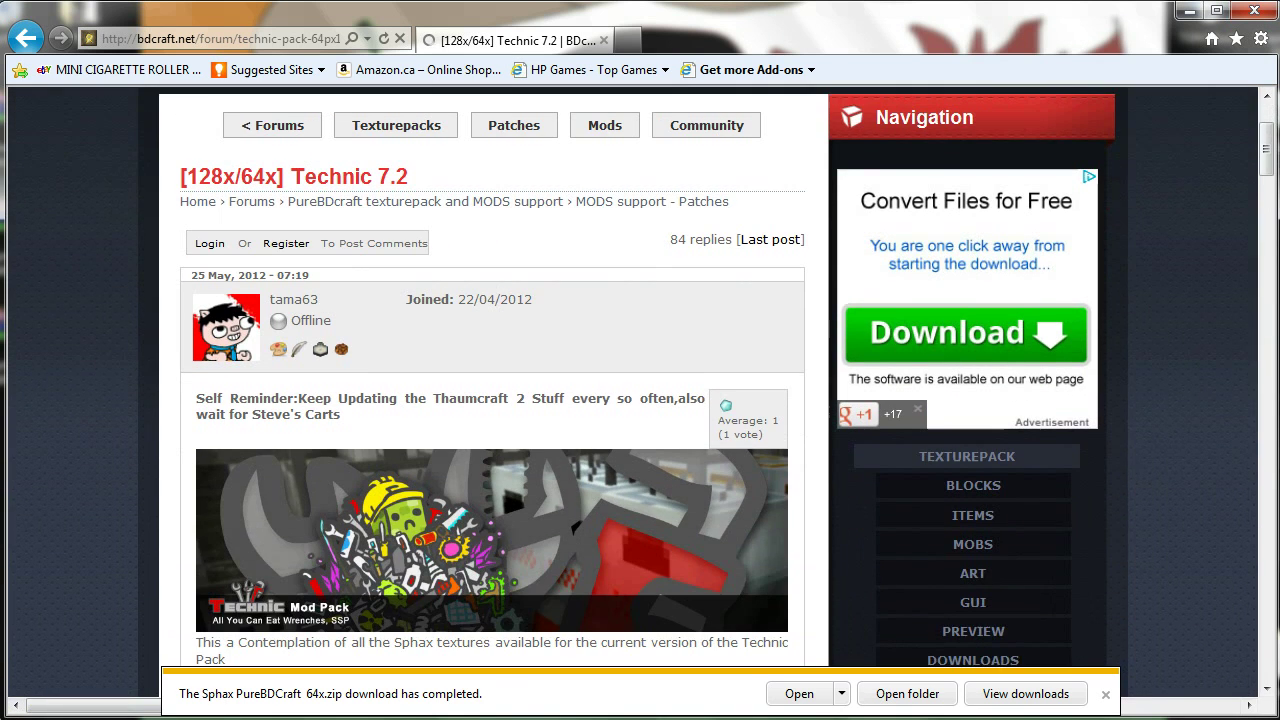
{"action": "scroll", "coordinate": [490, 400], "scroll_direction": "down", "scroll_amount": 12}
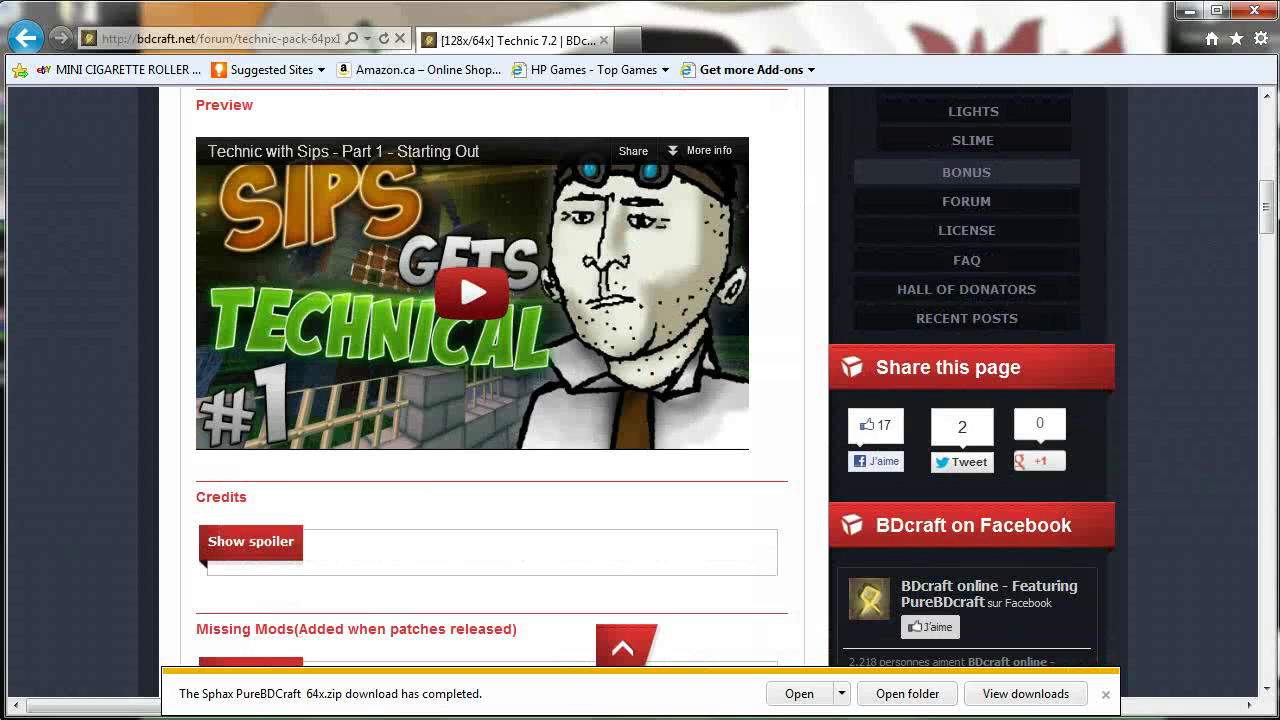
{"action": "scroll", "coordinate": [490, 400], "scroll_direction": "down", "scroll_amount": 4}
{"action": "scroll", "coordinate": [490, 400], "scroll_direction": "up", "scroll_amount": 2}
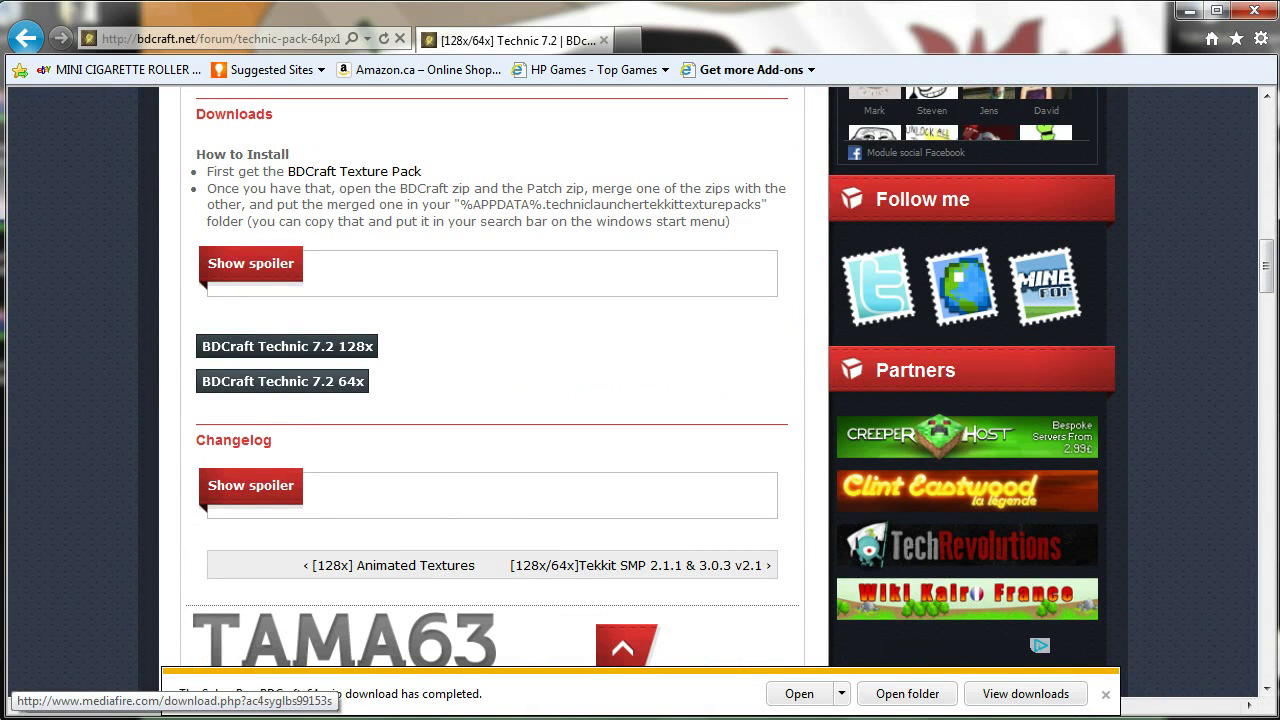
{"action": "left_click", "coordinate": [283, 381]}
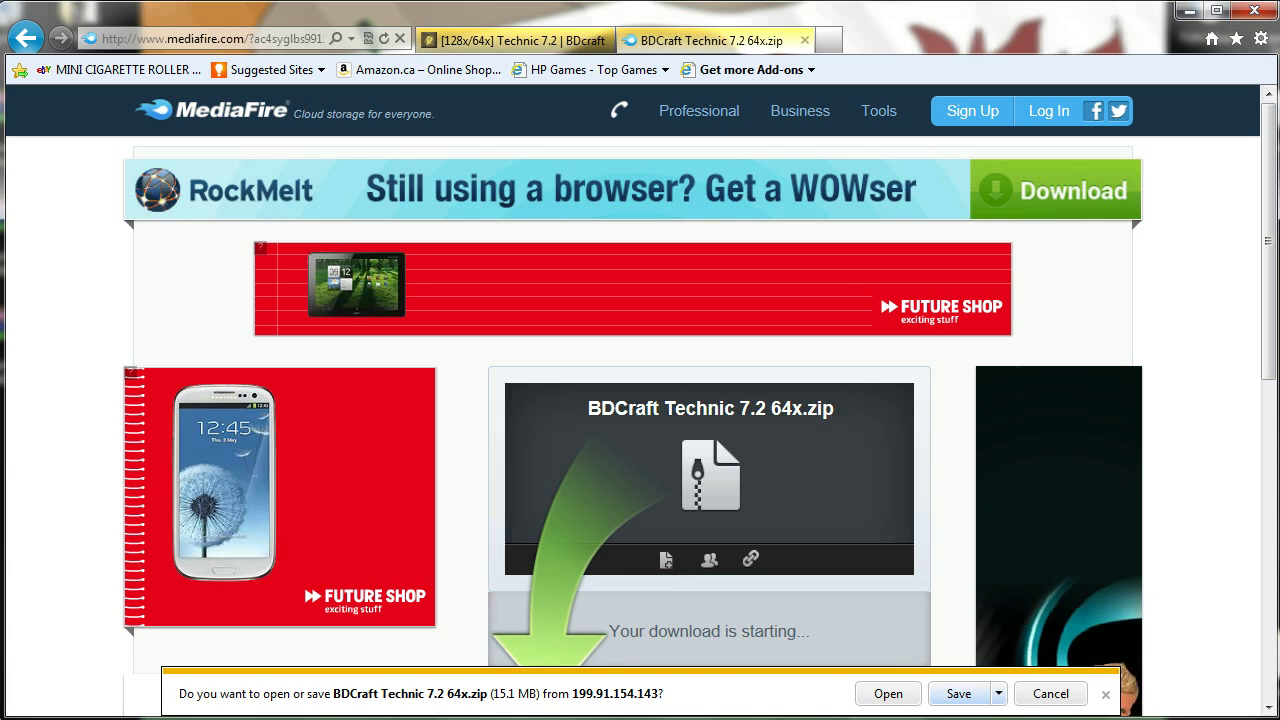
{"action": "left_click", "coordinate": [998, 693]}
{"action": "left_click", "coordinate": [1060, 668]}
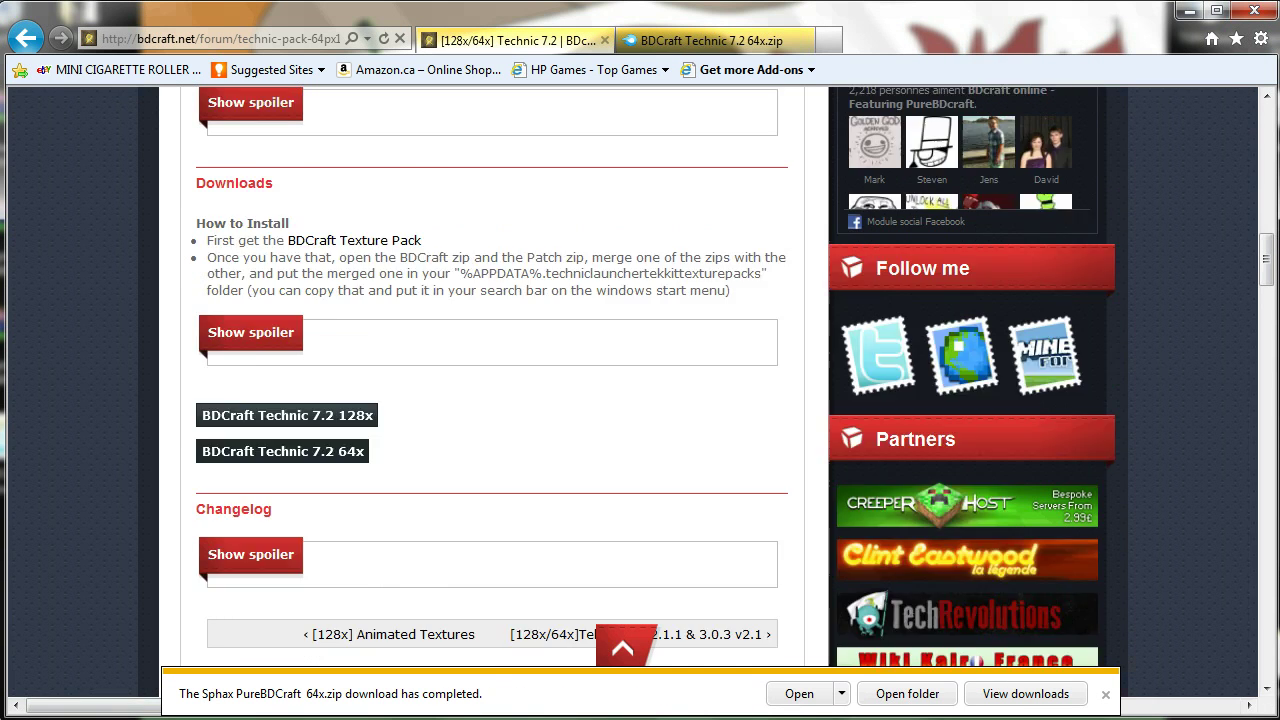
{"action": "scroll", "coordinate": [640, 380], "scroll_direction": "up", "scroll_amount": 1}
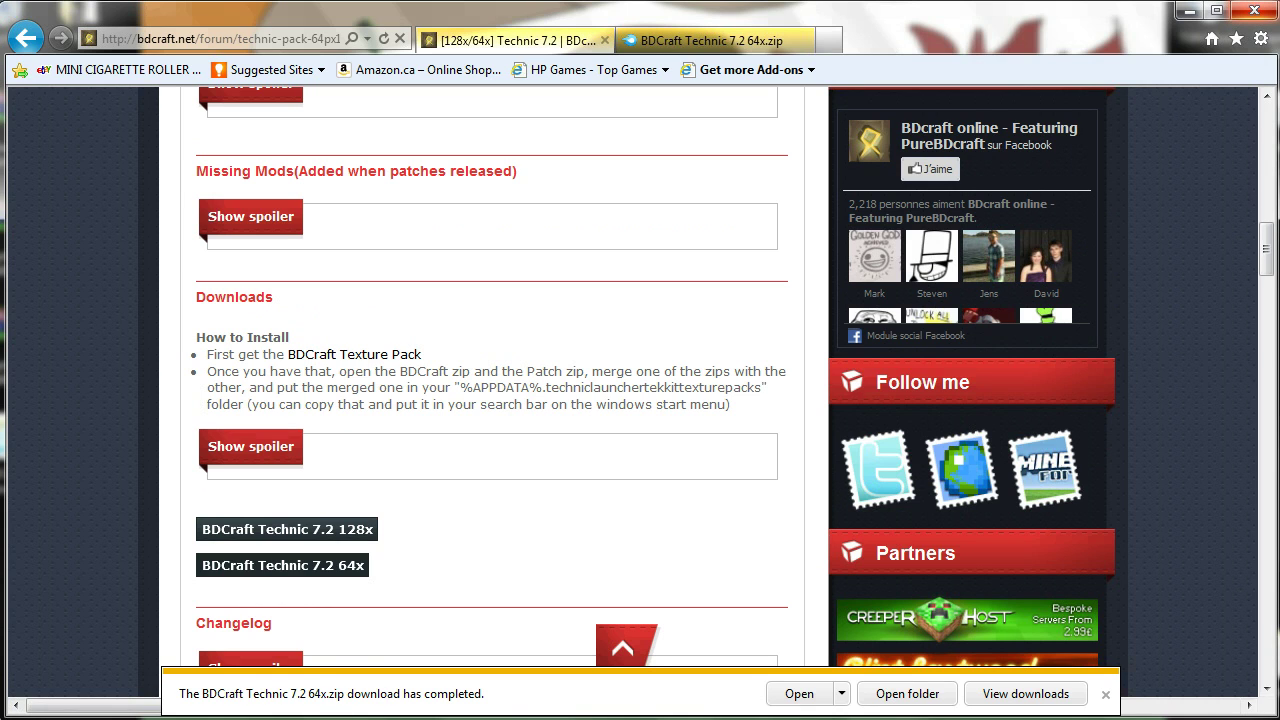
- Close all browser pages and group the zips on the desktop in pairs: Technic with one PureBDCraft copy, Tekkit with the other
{"action": "left_click", "coordinate": [1253, 10]}
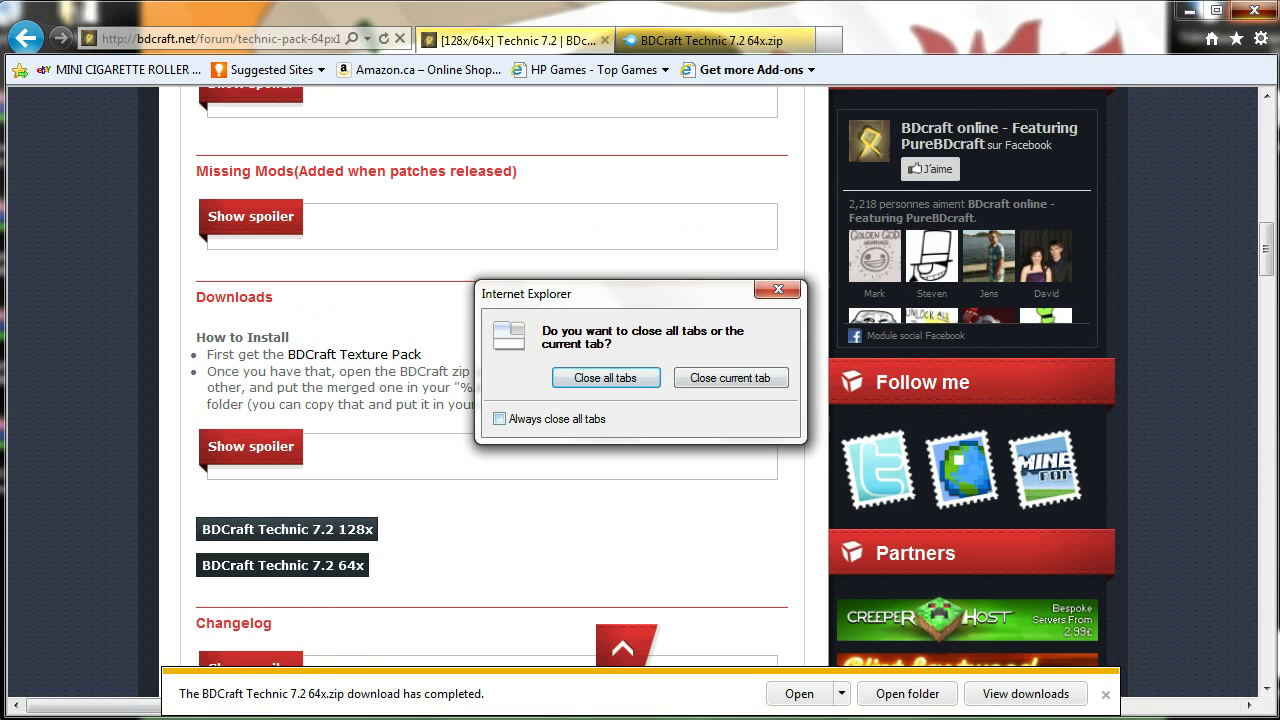
{"action": "key", "text": "Return"}
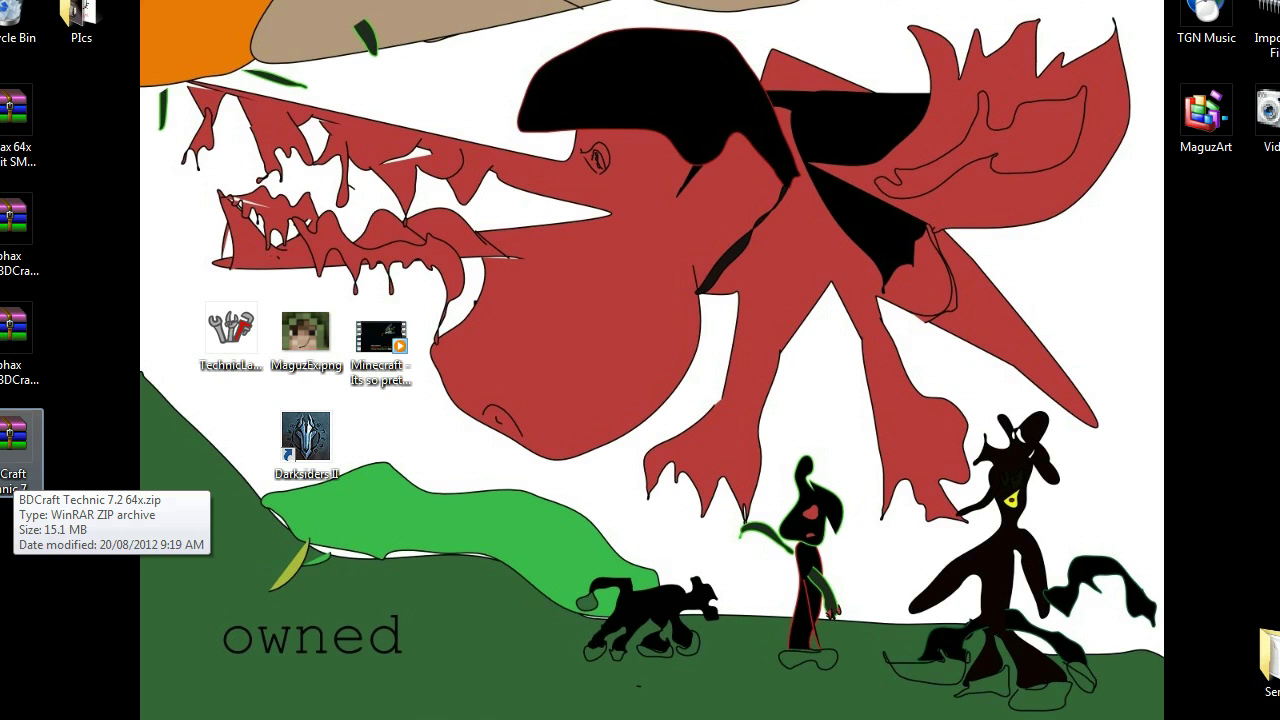
{"action": "left_click_drag", "start_coordinate": [13, 468], "coordinate": [156, 441]}
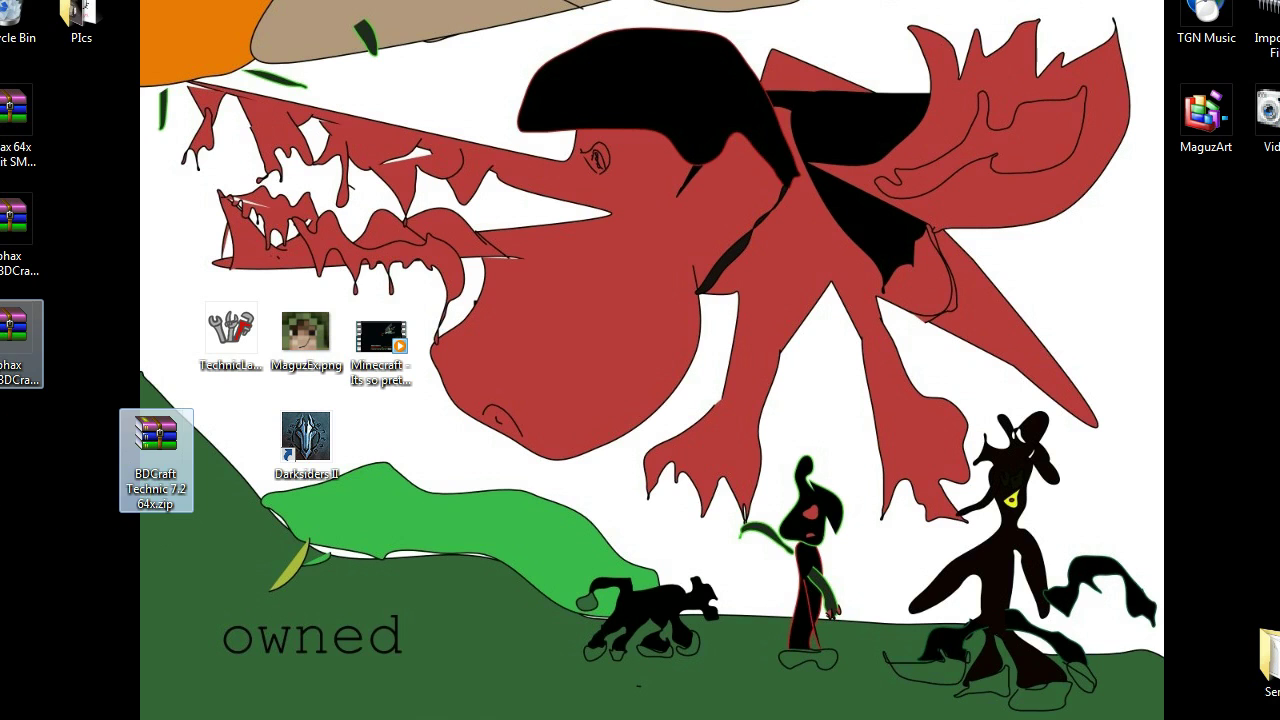
{"action": "left_click", "coordinate": [20, 335]}
{"action": "left_click_drag", "start_coordinate": [20, 335], "coordinate": [1137, 443]}
{"action": "left_click_drag", "start_coordinate": [20, 230], "coordinate": [160, 545]}
{"action": "left_click_drag", "start_coordinate": [20, 125], "coordinate": [1131, 565]}
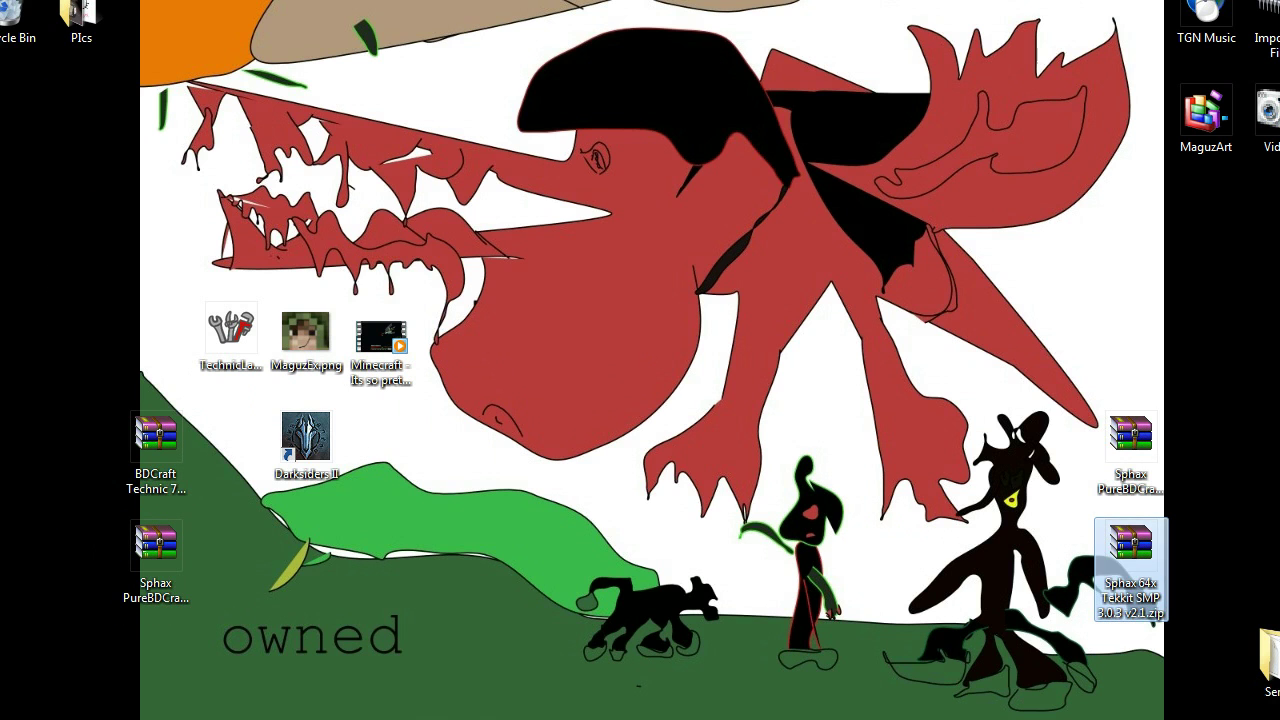
- Open the Sphax 64x Tekkit SMP 3.0.3 v2.1 and Sphax PureBDCraft 622x archives and arrange their windows so both file lists are accessible
{"action": "double_click", "coordinate": [1131, 560]}
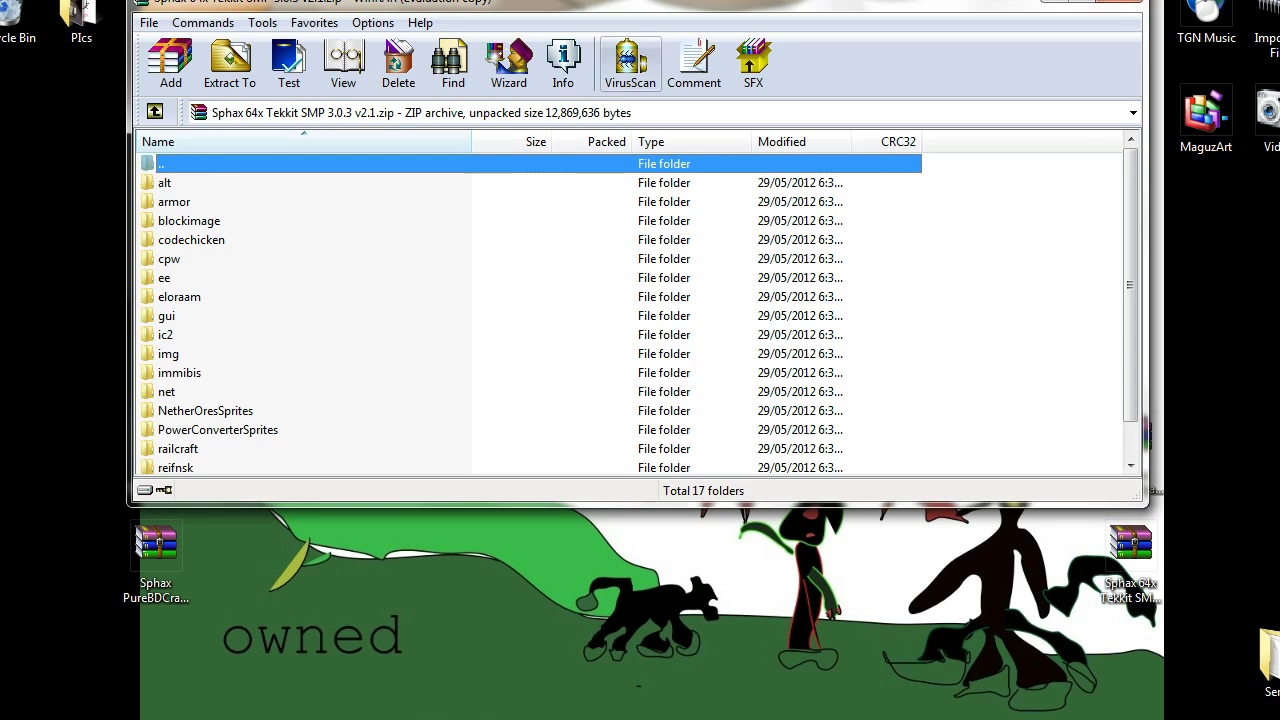
{"action": "left_click_drag", "start_coordinate": [850, 2], "coordinate": [0, 150]}
{"action": "left_click_drag", "start_coordinate": [353, 1], "coordinate": [877, 0]}
{"action": "left_click", "coordinate": [880, 590]}
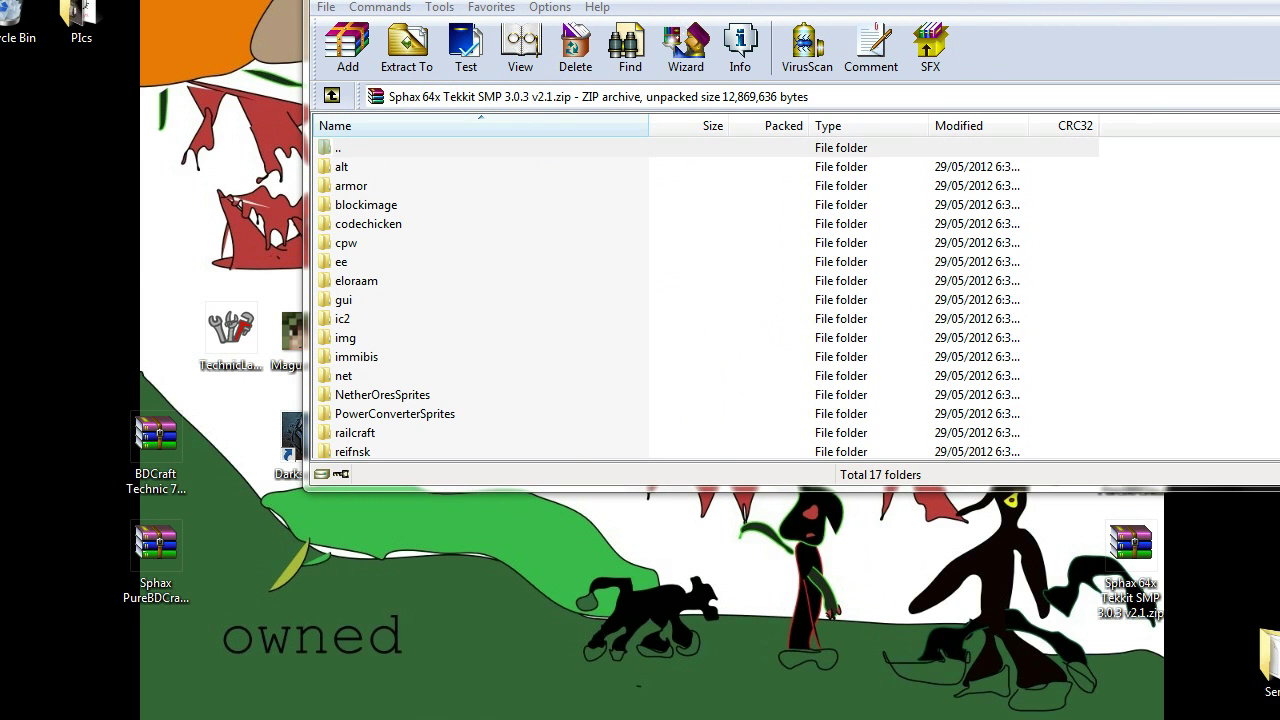
{"action": "left_click", "coordinate": [1130, 502]}
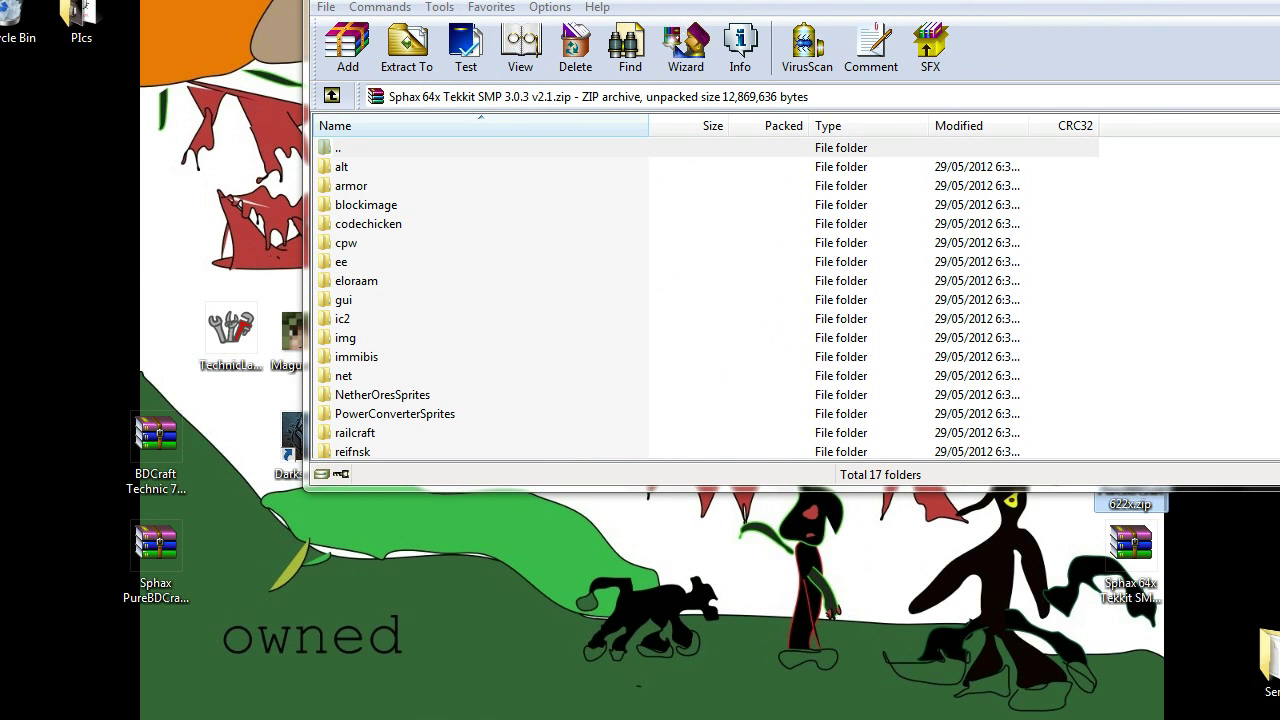
{"action": "double_click", "coordinate": [1130, 502]}
{"action": "left_click_drag", "start_coordinate": [405, 3], "coordinate": [798, 200]}
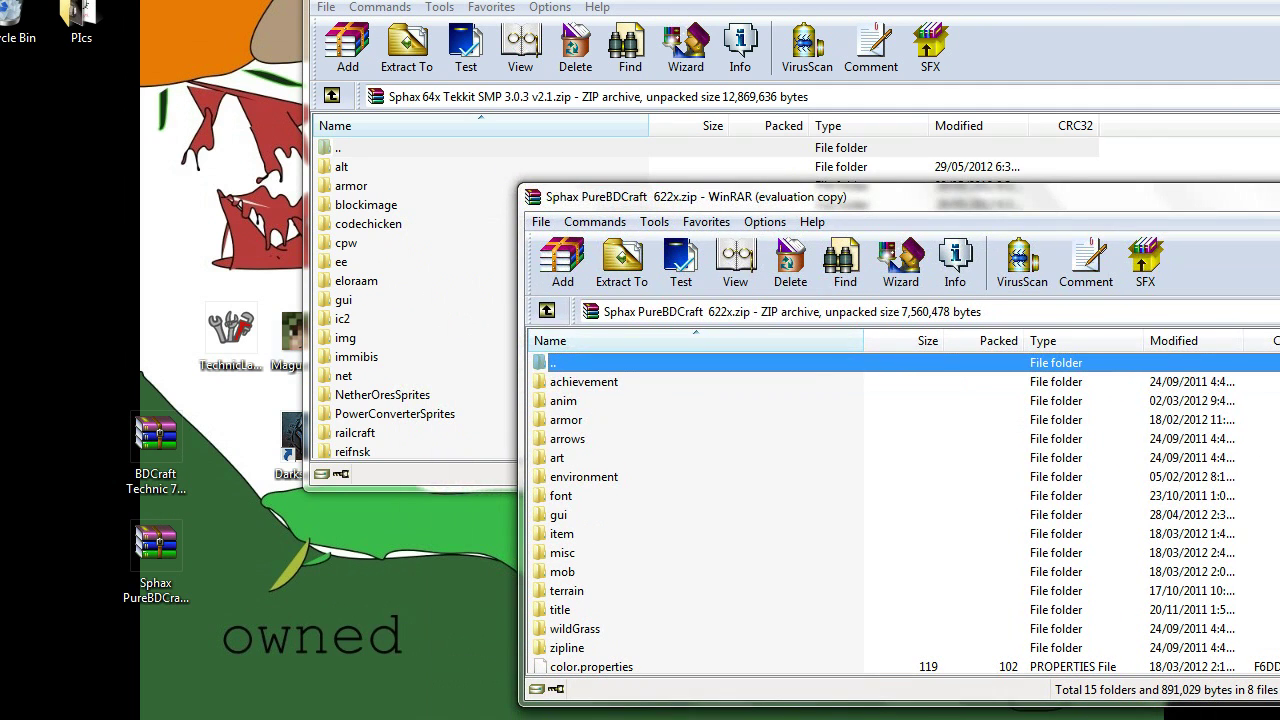
- Add all folders from the Tekkit patch archive to Sphax PureBDCraft 622x.zip, keeping the default Add and replace files settings
{"action": "left_click", "coordinate": [420, 281]}
{"action": "key", "text": "ctrl+a"}
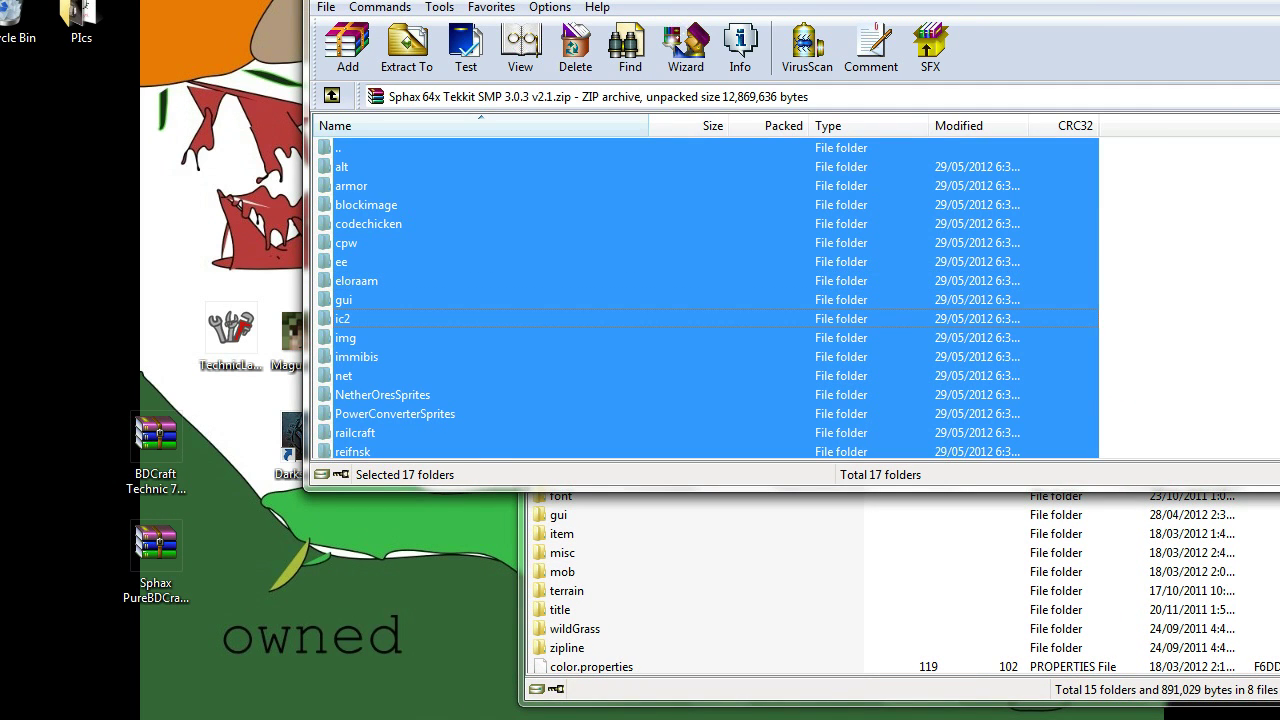
{"action": "left_click_drag", "start_coordinate": [420, 318], "coordinate": [690, 590]}
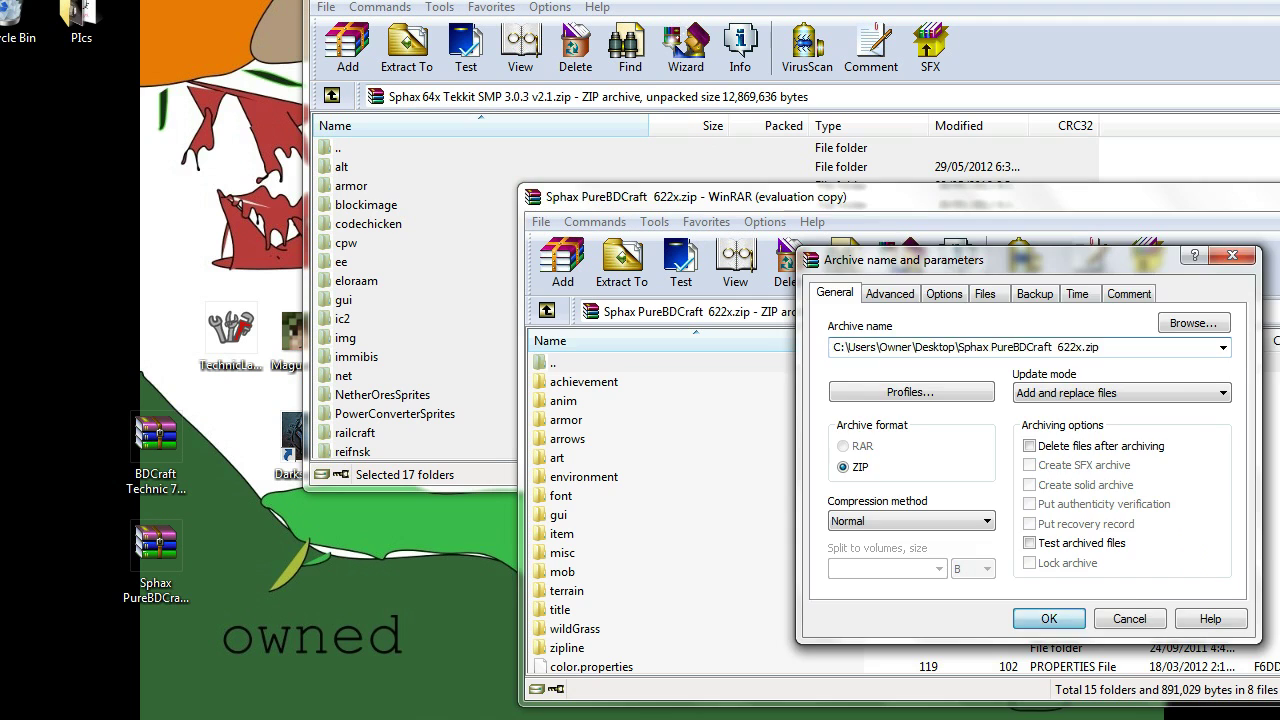
{"action": "key", "text": "Return"}
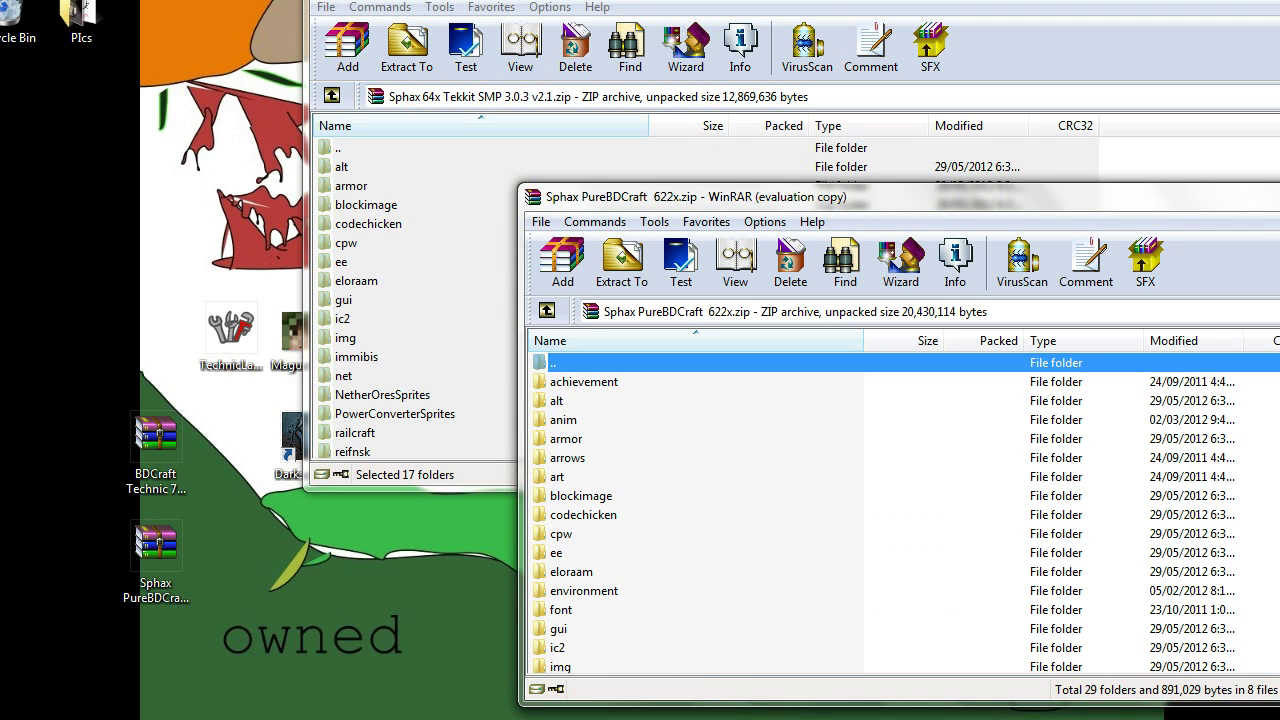
- Look over the merged folders in Sphax PureBDCraft 622x.zip and close both archive windows
{"action": "left_click", "coordinate": [556, 400]}
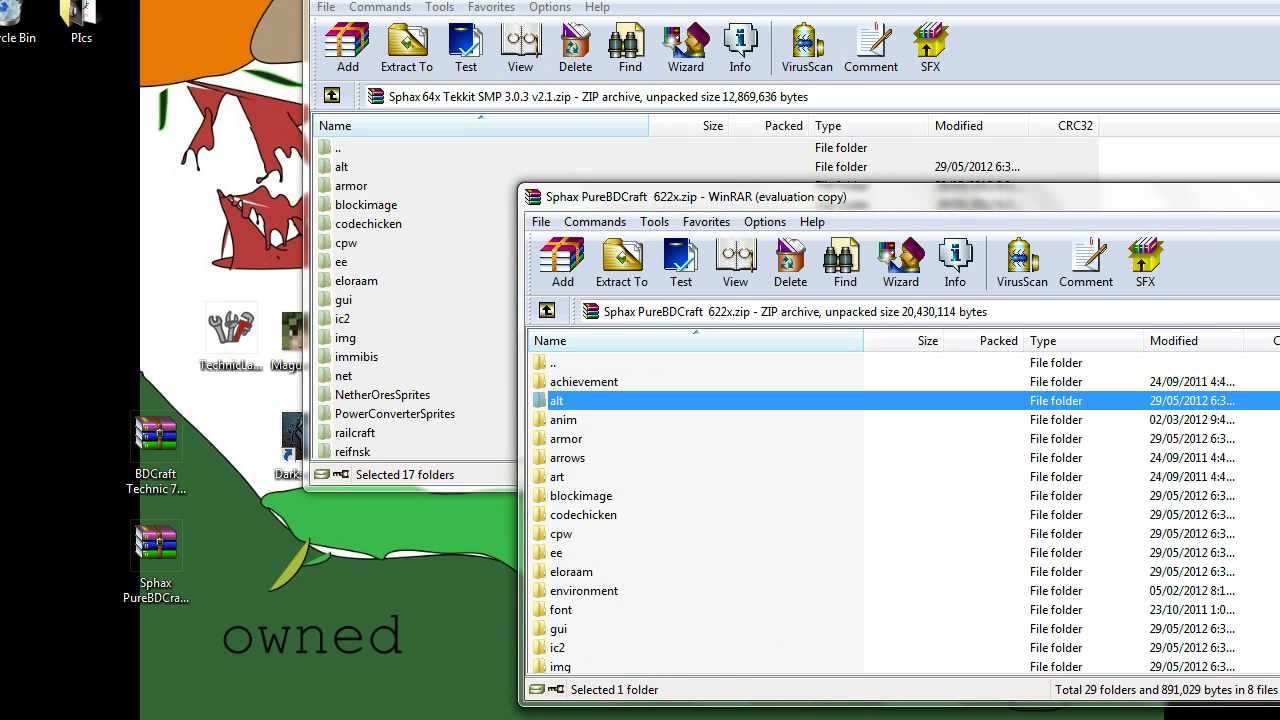
{"action": "left_click_drag", "start_coordinate": [800, 197], "coordinate": [531, 230]}
{"action": "left_click", "coordinate": [297, 472]}
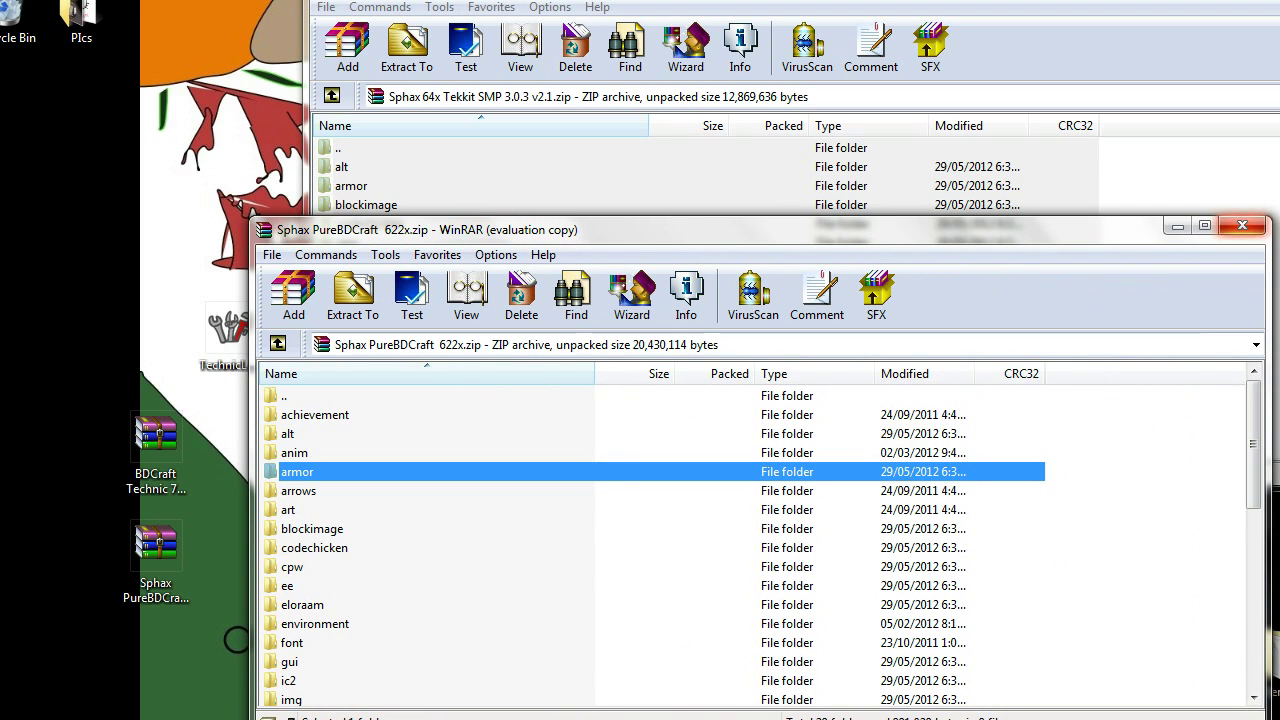
{"action": "left_click", "coordinate": [1242, 225]}
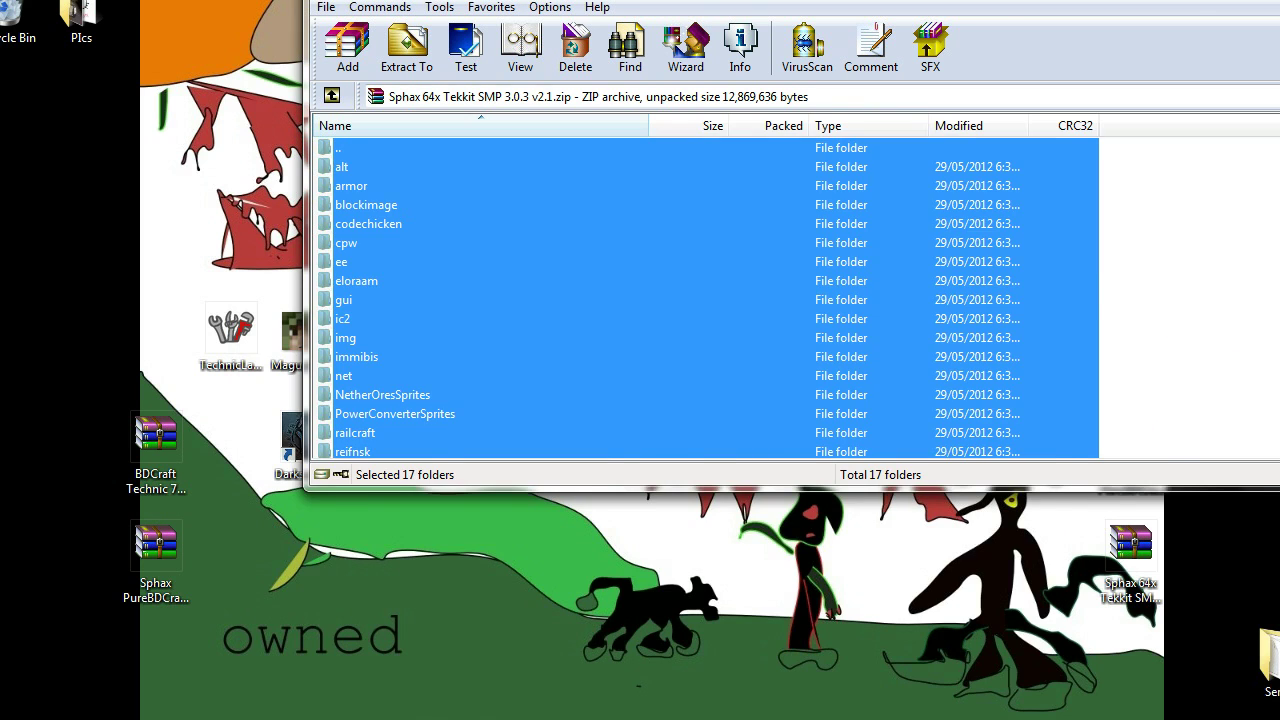
{"action": "left_click", "coordinate": [1275, 2]}
- Move the Tekkit SMP patch zip to the Recycle Bin and set Sphax PureBDCraft 622x.zip apart on the desktop
{"action": "left_click", "coordinate": [1131, 450]}
{"action": "left_click", "coordinate": [1131, 560]}
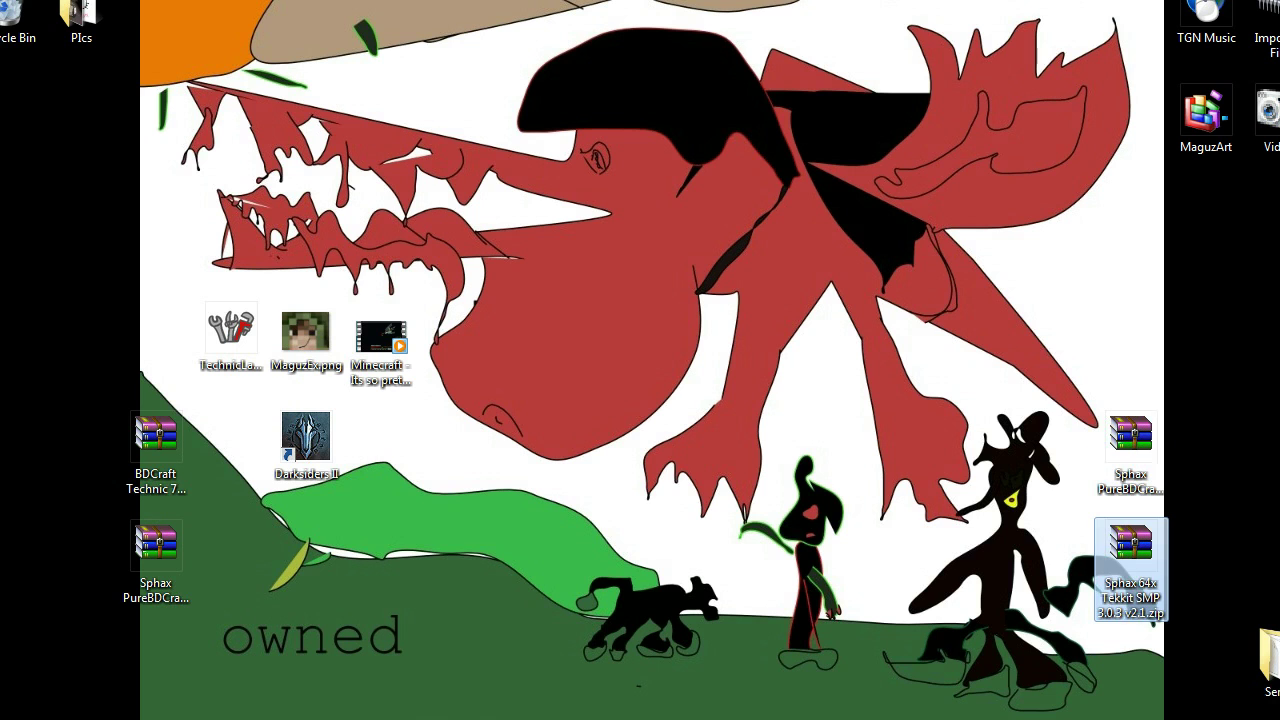
{"action": "left_click_drag", "start_coordinate": [1152, 618], "coordinate": [20, 30]}
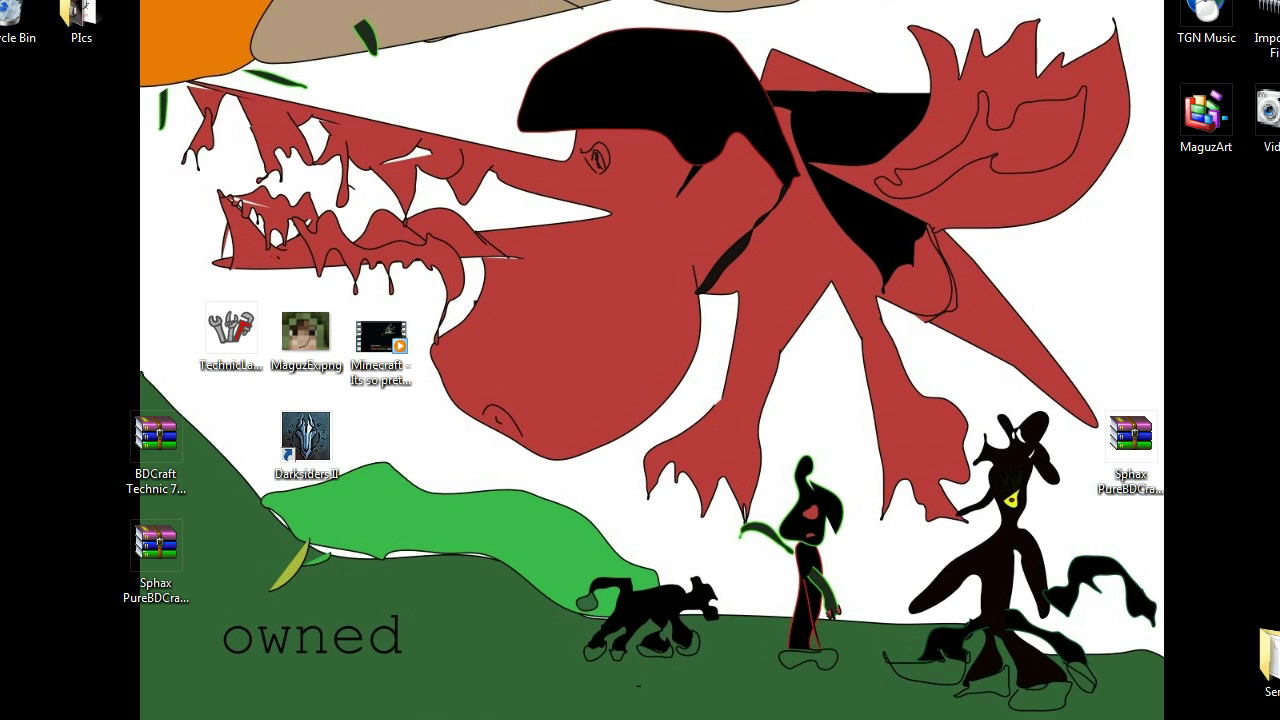
{"action": "left_click_drag", "start_coordinate": [1130, 440], "coordinate": [876, 596]}
{"action": "left_click_drag", "start_coordinate": [756, 230], "coordinate": [905, 125]}
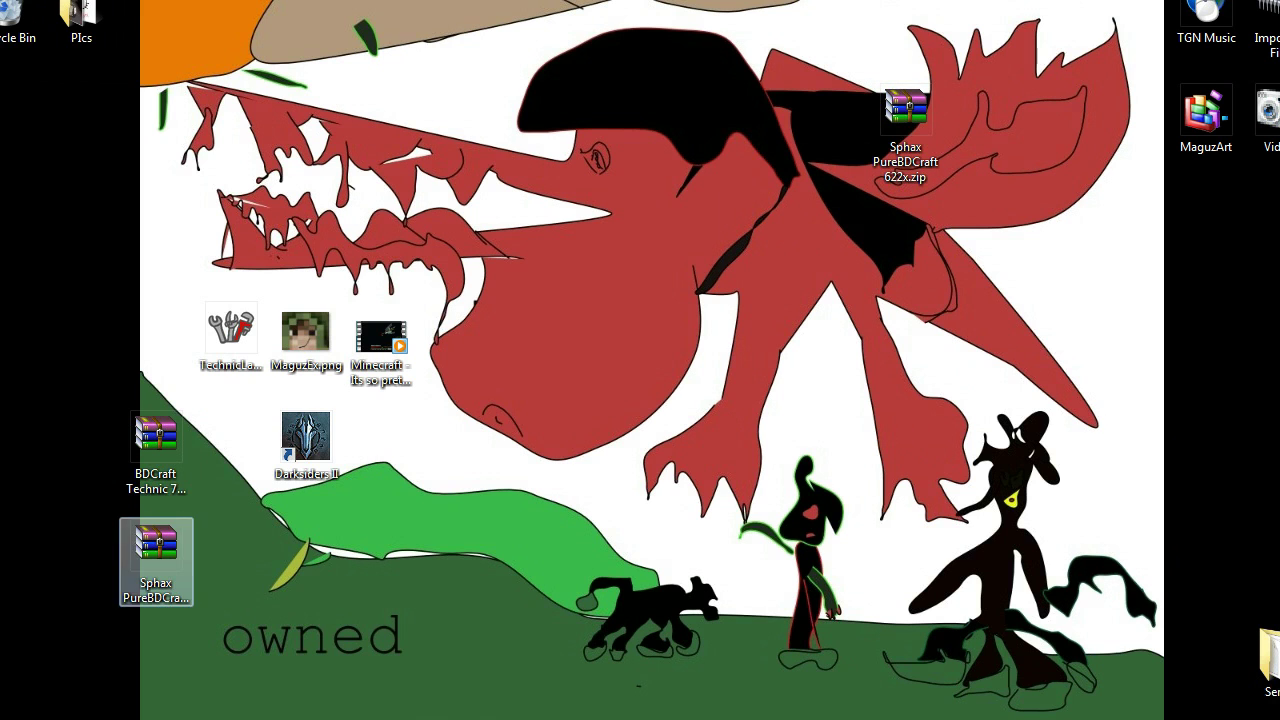
- Place the BDCraft Technic 7.2 64x and Sphax PureBDCraft 64x zips side by side on the desktop and open both archives in offset windows
{"action": "left_click_drag", "start_coordinate": [156, 545], "coordinate": [756, 545]}
{"action": "left_click_drag", "start_coordinate": [156, 440], "coordinate": [684, 548]}
{"action": "double_click", "coordinate": [681, 545]}
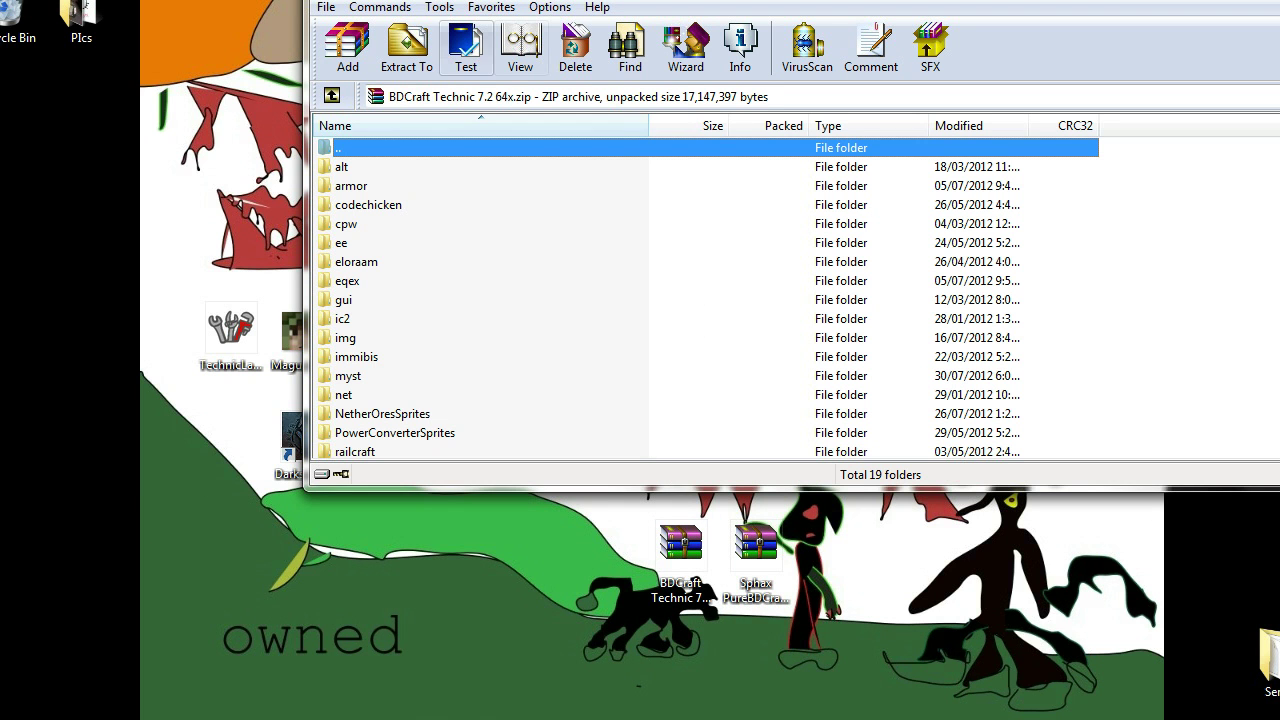
{"action": "double_click", "coordinate": [757, 548]}
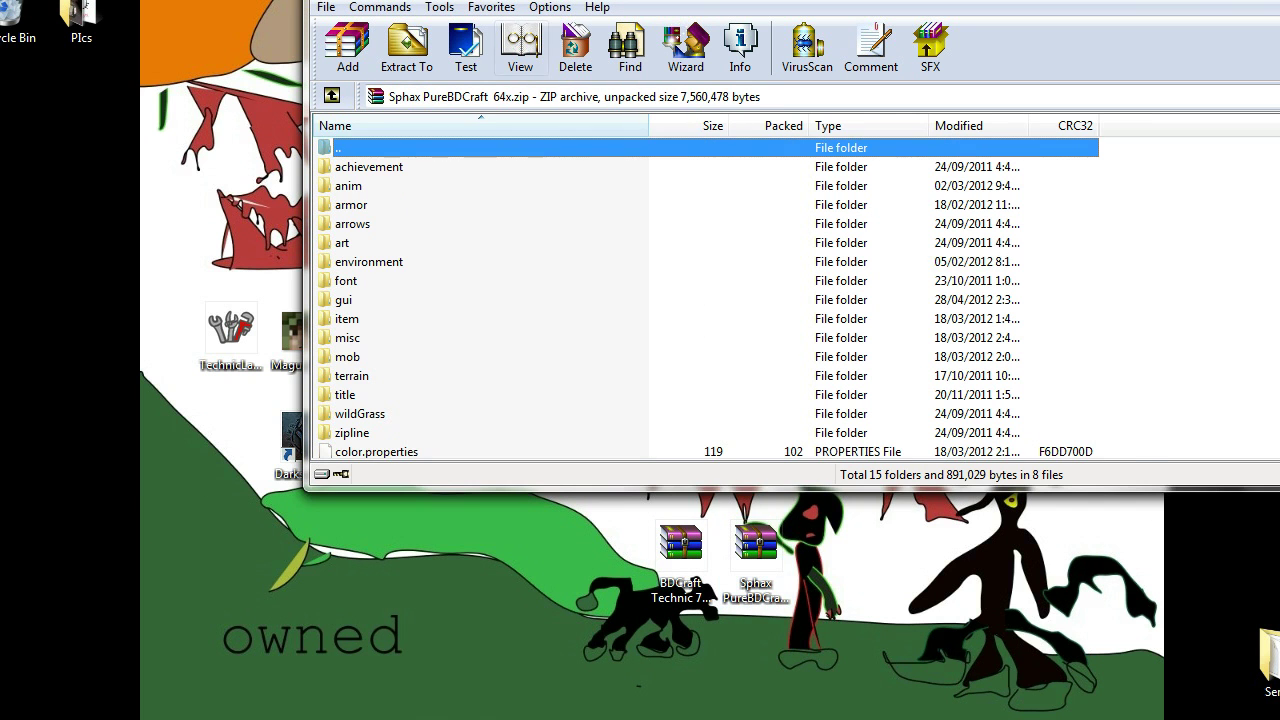
{"action": "left_click_drag", "start_coordinate": [560, 0], "coordinate": [831, 220]}
- Add all folders from the BDCraft Technic 7.2 64x archive to Sphax PureBDCraft 64x.zip with the default archive settings
{"action": "left_click", "coordinate": [460, 262]}
{"action": "key", "text": "ctrl+a"}
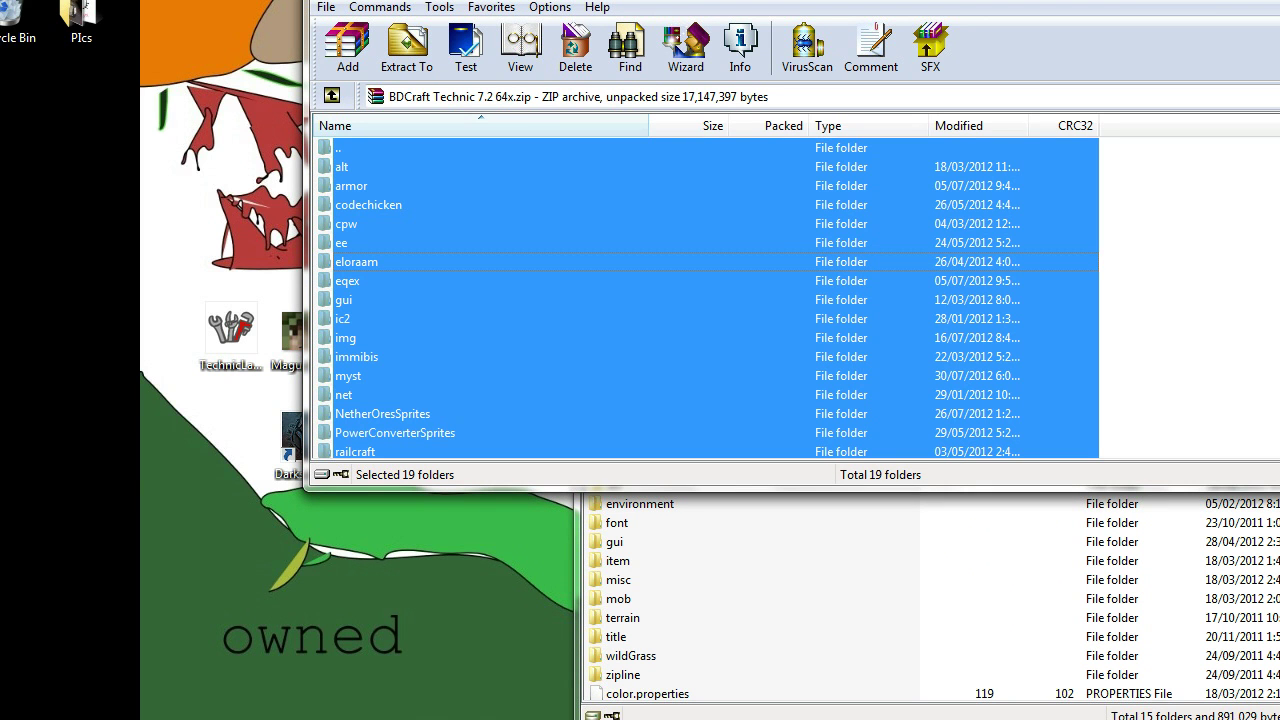
{"action": "left_click_drag", "start_coordinate": [460, 262], "coordinate": [750, 590]}
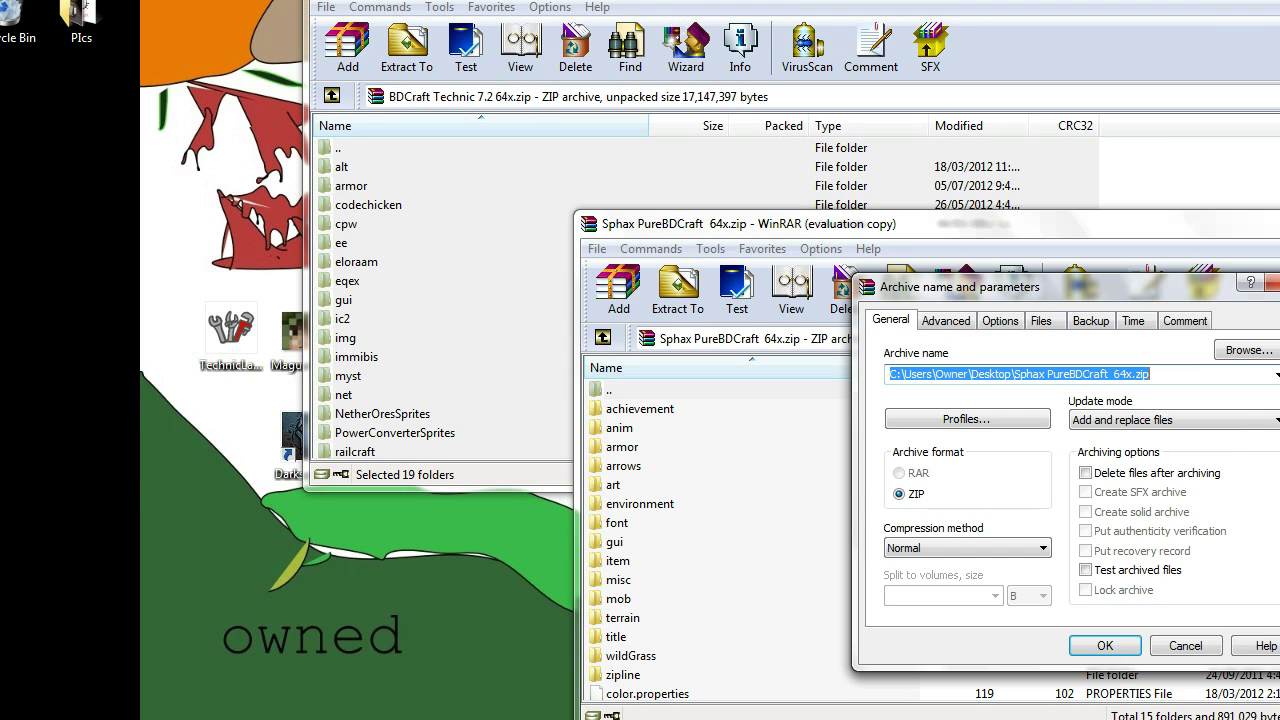
{"action": "key", "text": "Return"}
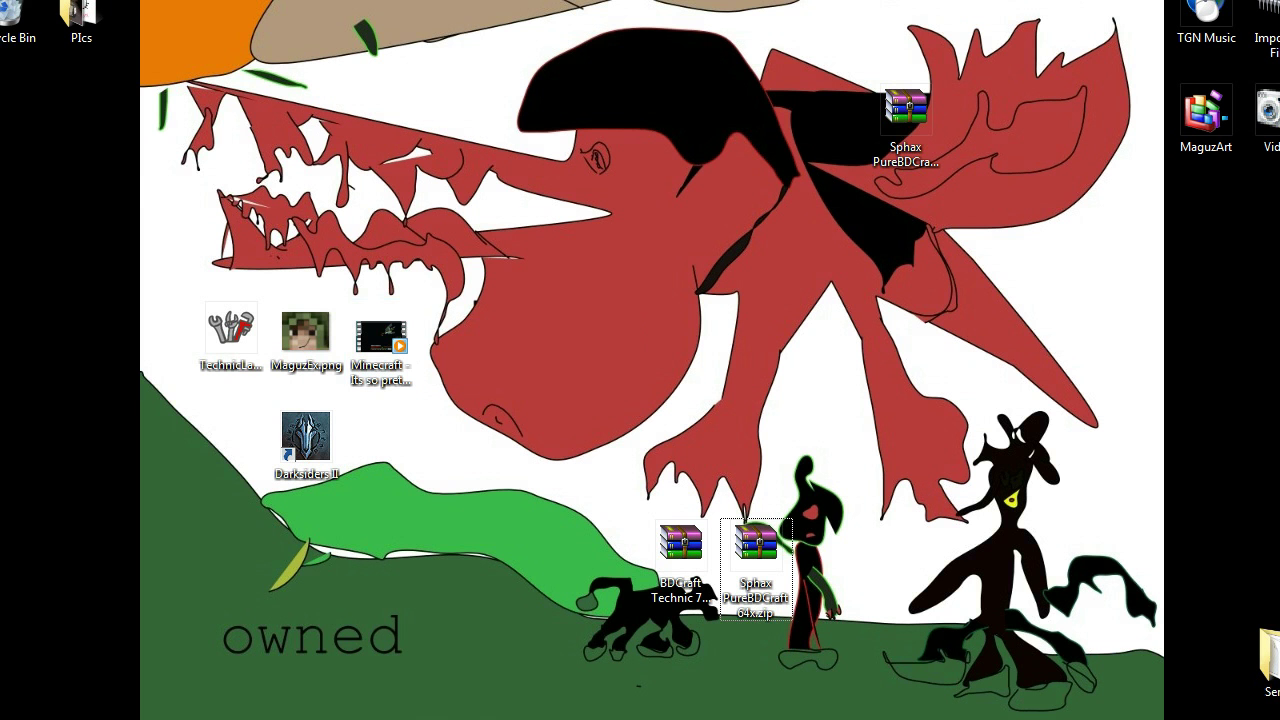
- Open the %appdata% location and go into the .techniclauncher folder
{"action": "key", "text": "super+r"}
{"action": "type", "text": "%"}
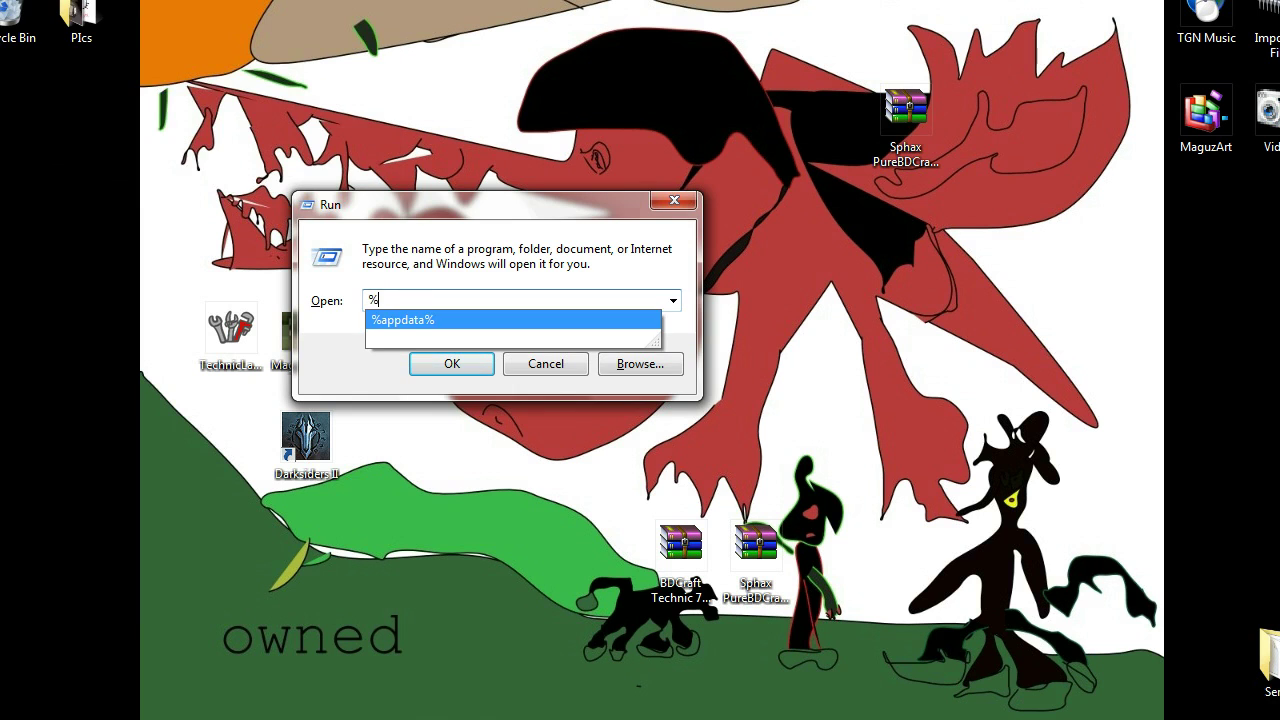
{"action": "type", "text": "appdata%"}
{"action": "key", "text": "Return"}
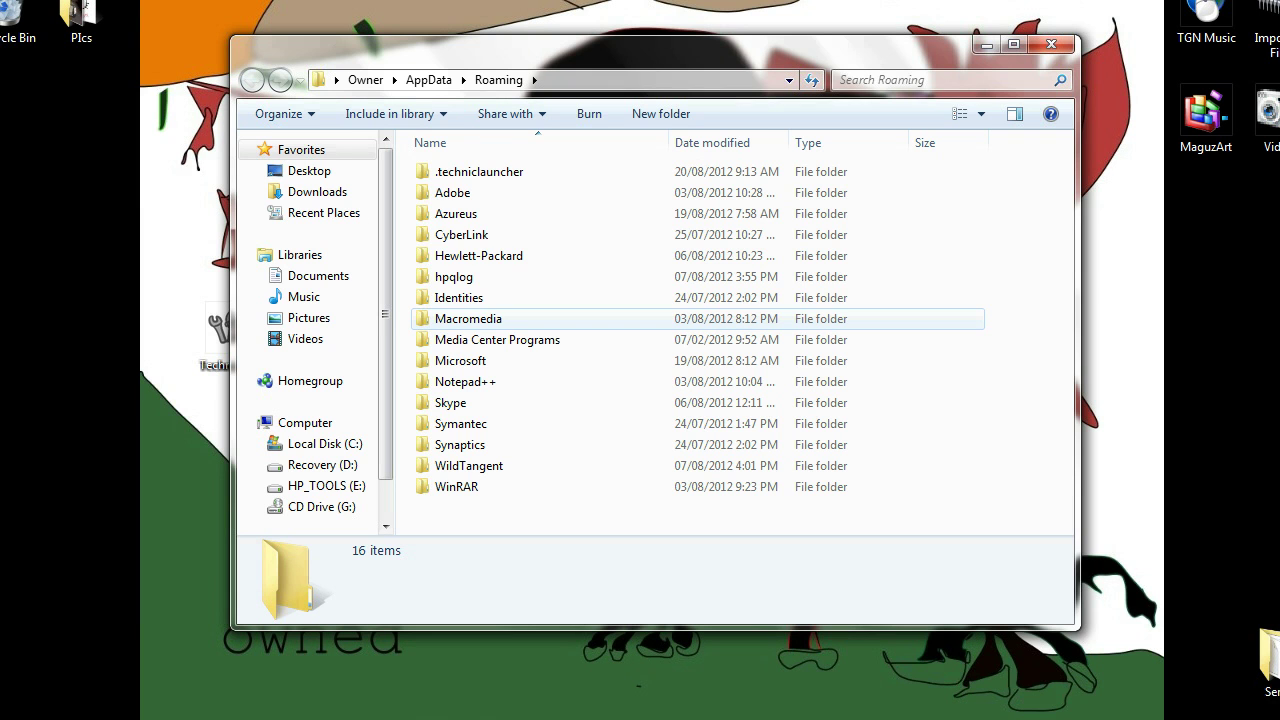
{"action": "double_click", "coordinate": [479, 172]}
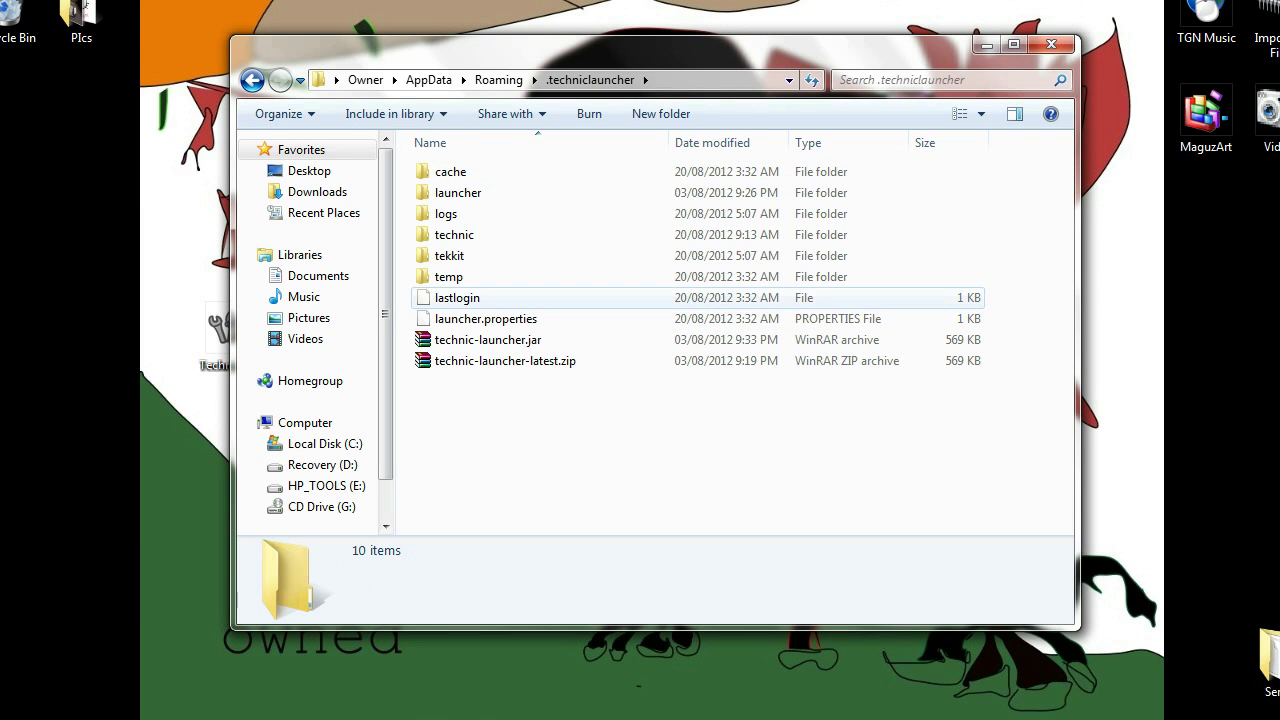
- Open tekkit's texturepacks folder and move Sphax PureBDCraft 64x.zip from the desktop into it
{"action": "left_click", "coordinate": [450, 256]}
{"action": "left_click", "coordinate": [454, 235]}
{"action": "double_click", "coordinate": [450, 256]}
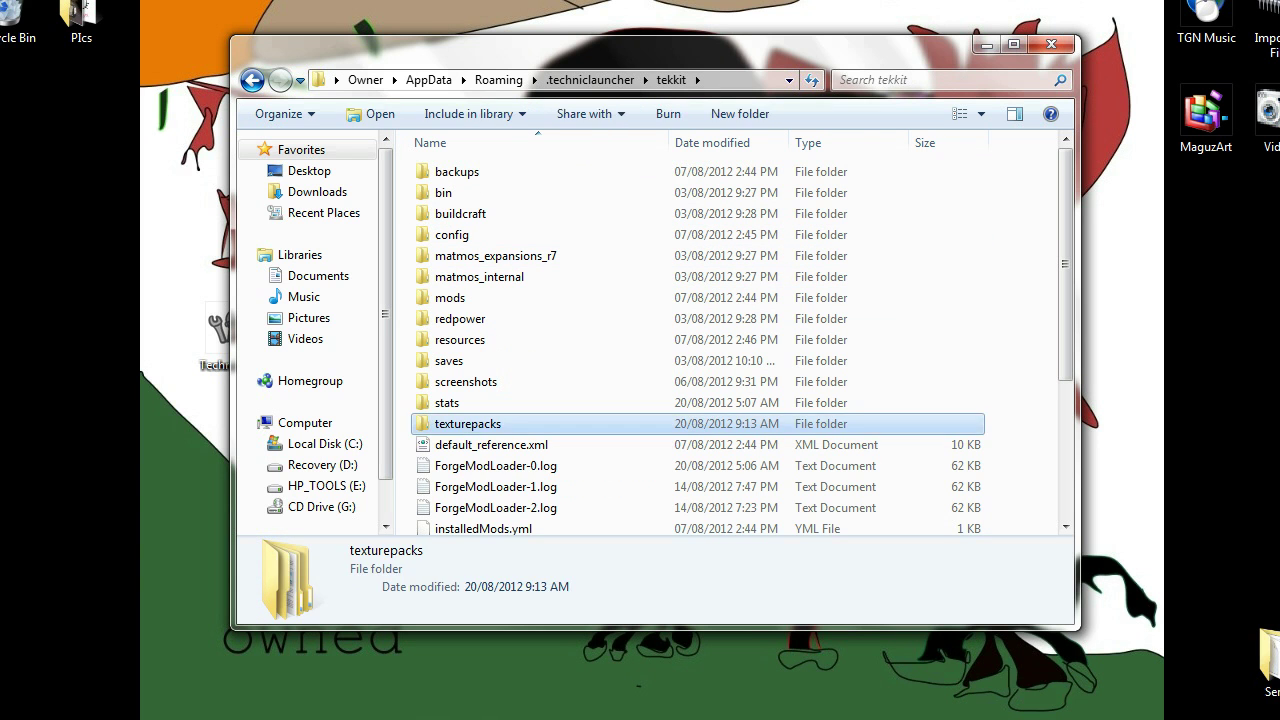
{"action": "double_click", "coordinate": [467, 423]}
{"action": "left_click_drag", "start_coordinate": [618, 52], "coordinate": [327, 115]}
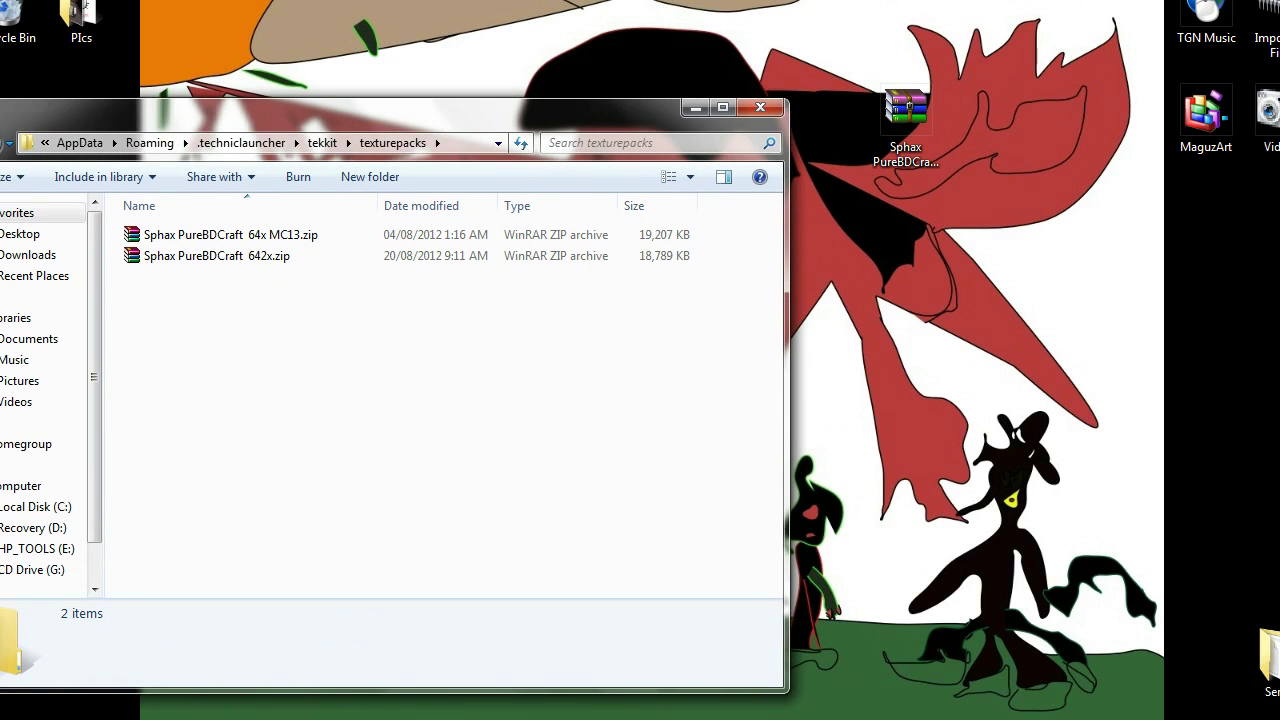
{"action": "left_click_drag", "start_coordinate": [905, 115], "coordinate": [660, 375]}
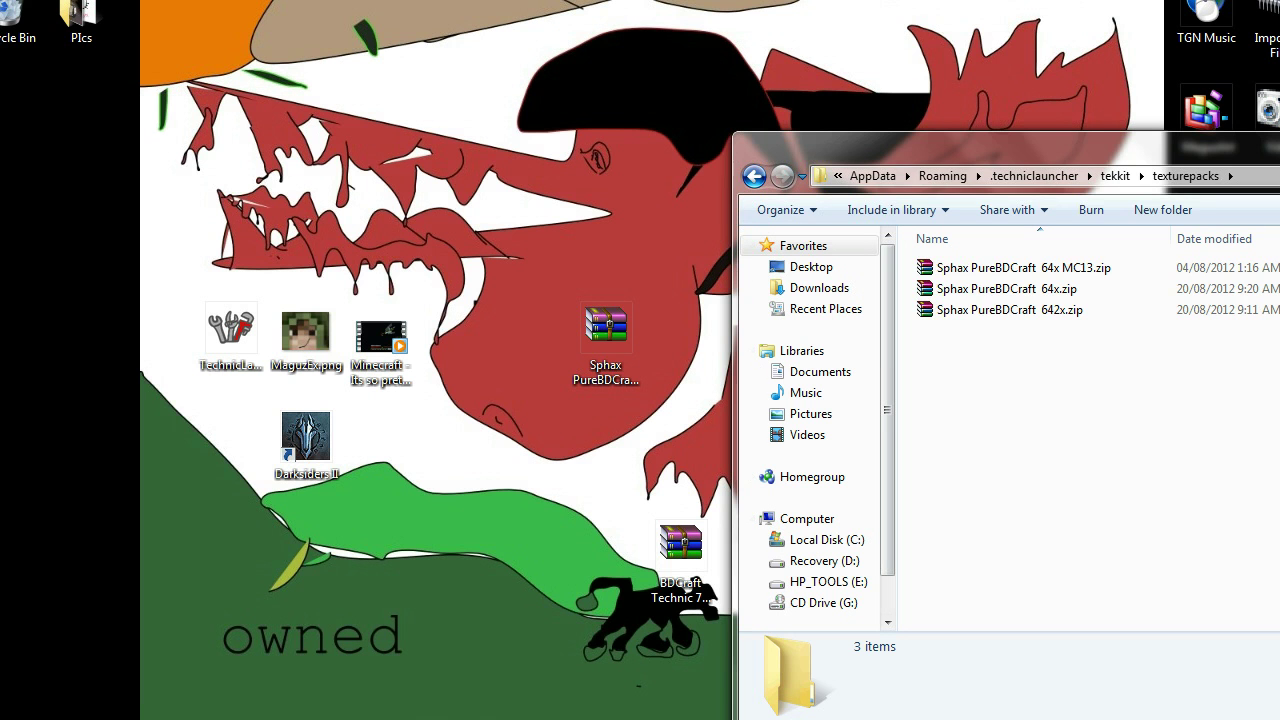
{"action": "left_click", "coordinate": [754, 176]}
{"action": "left_click", "coordinate": [782, 176]}
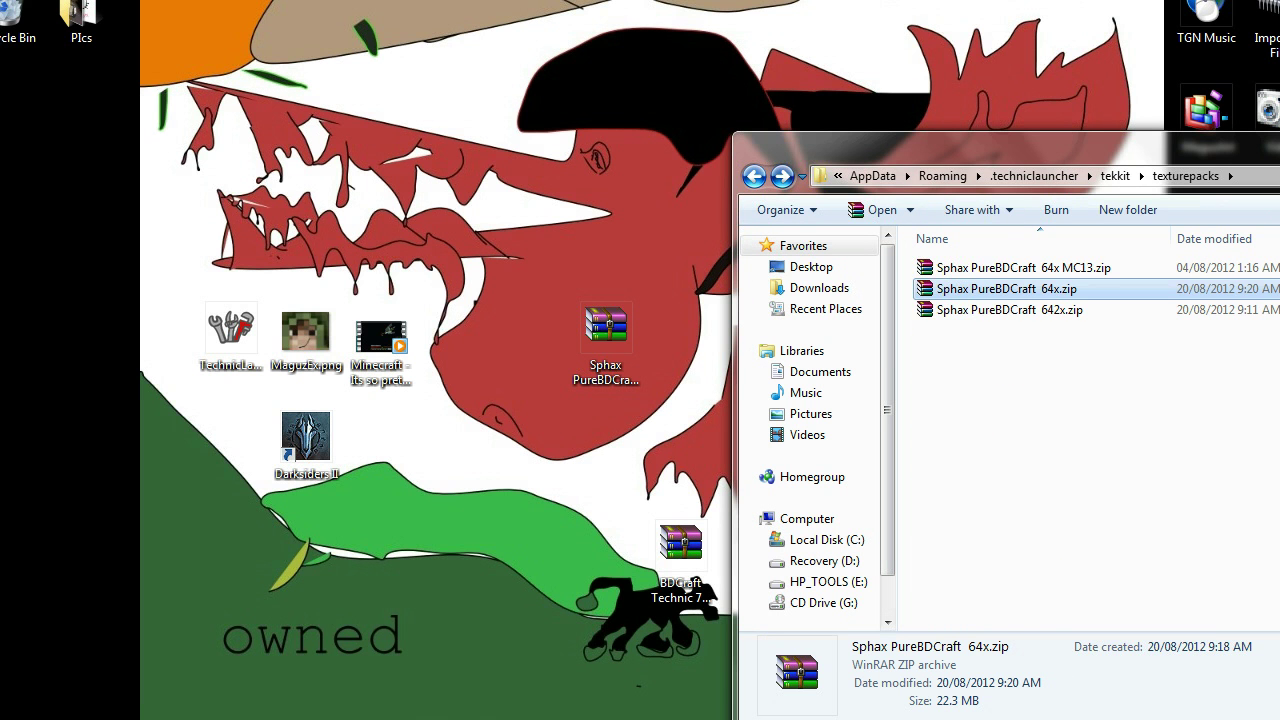
- Open the texture packs folder inside .techniclauncher's technic folder and move Sphax PureBDCraft 622x.zip from the desktop into it
{"action": "left_click", "coordinate": [1034, 176]}
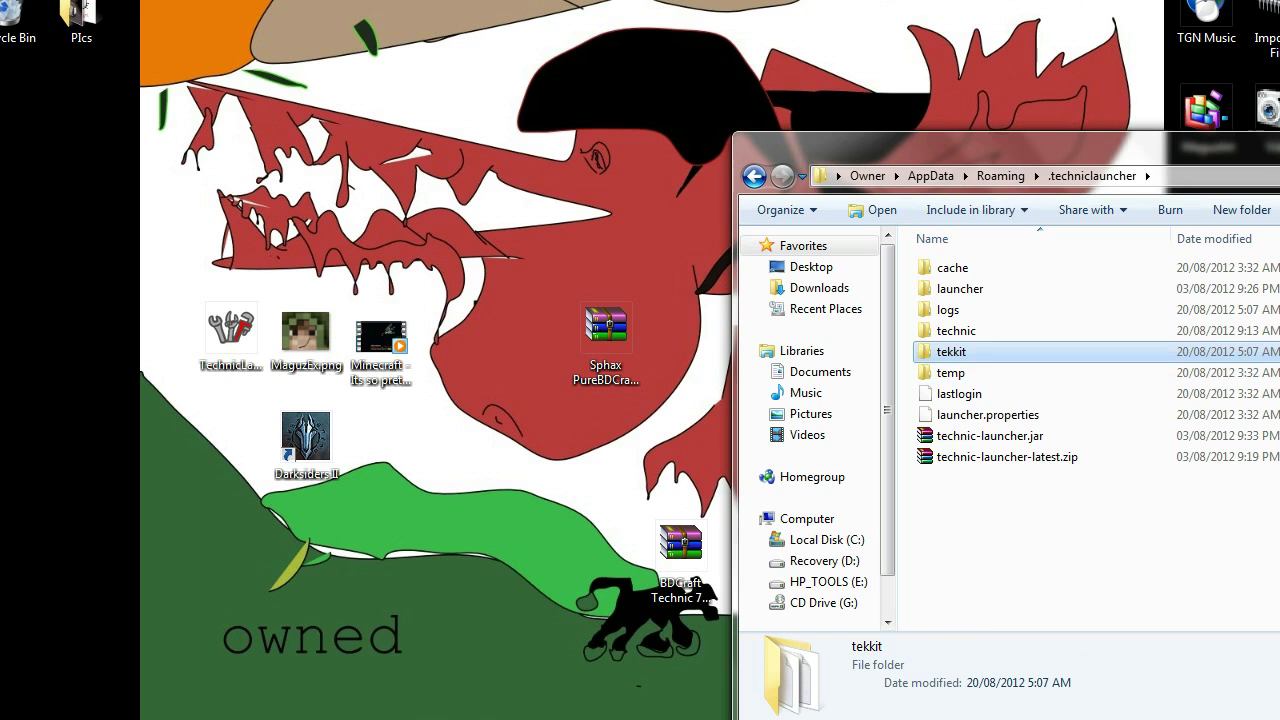
{"action": "double_click", "coordinate": [956, 331]}
{"action": "double_click", "coordinate": [966, 268]}
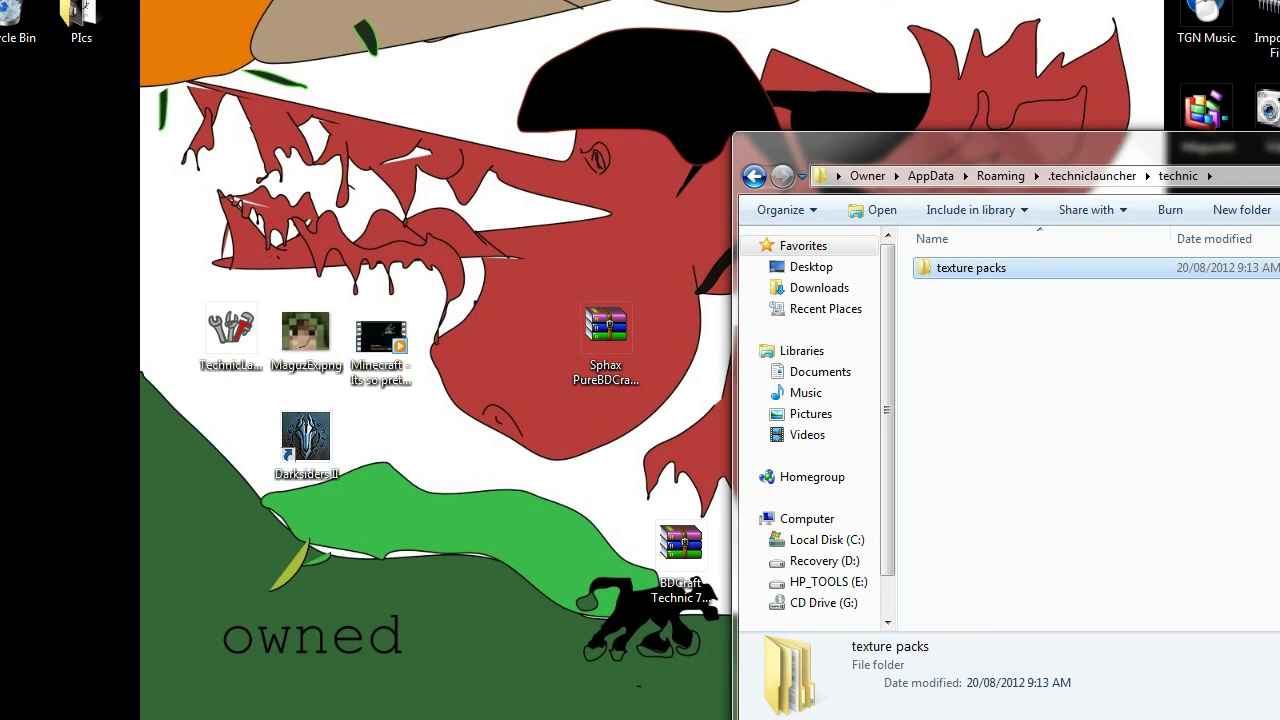
{"action": "left_click_drag", "start_coordinate": [605, 330], "coordinate": [1086, 400]}
{"action": "left_click", "coordinate": [1086, 400]}
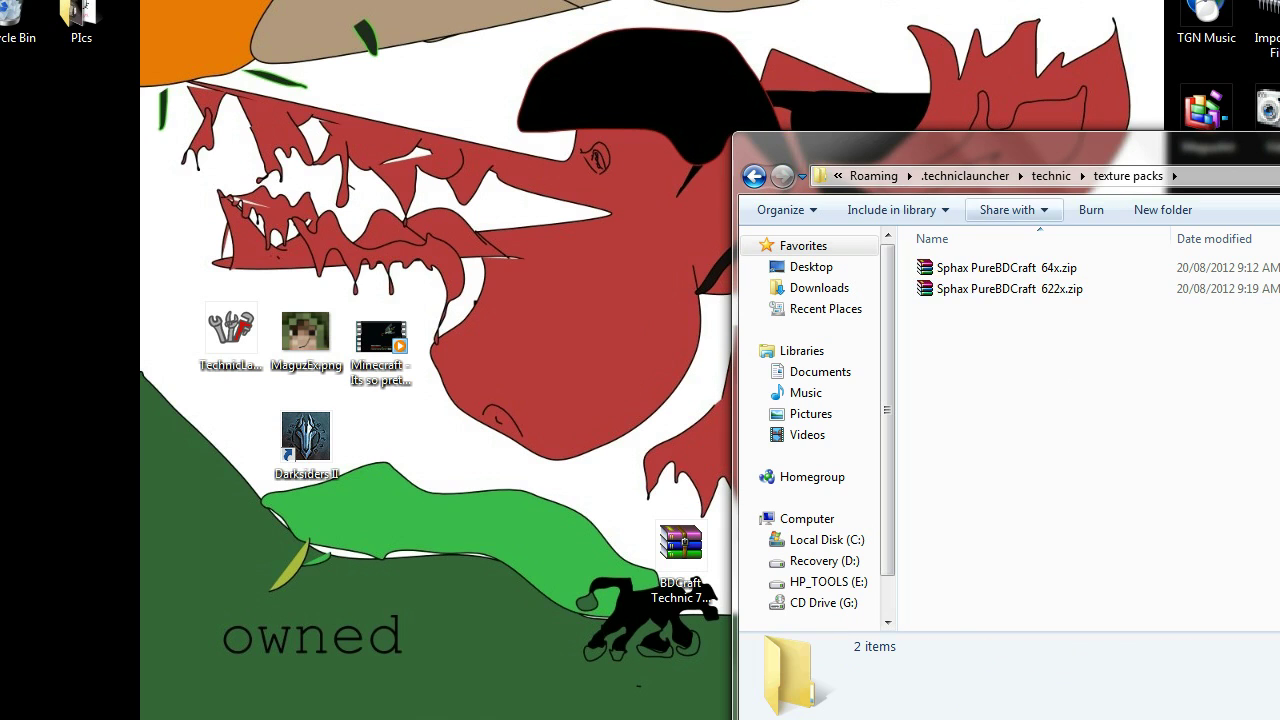
- Go back up to the .techniclauncher folder, revisit the technic folder, and close the file window
{"action": "left_click", "coordinate": [1052, 176]}
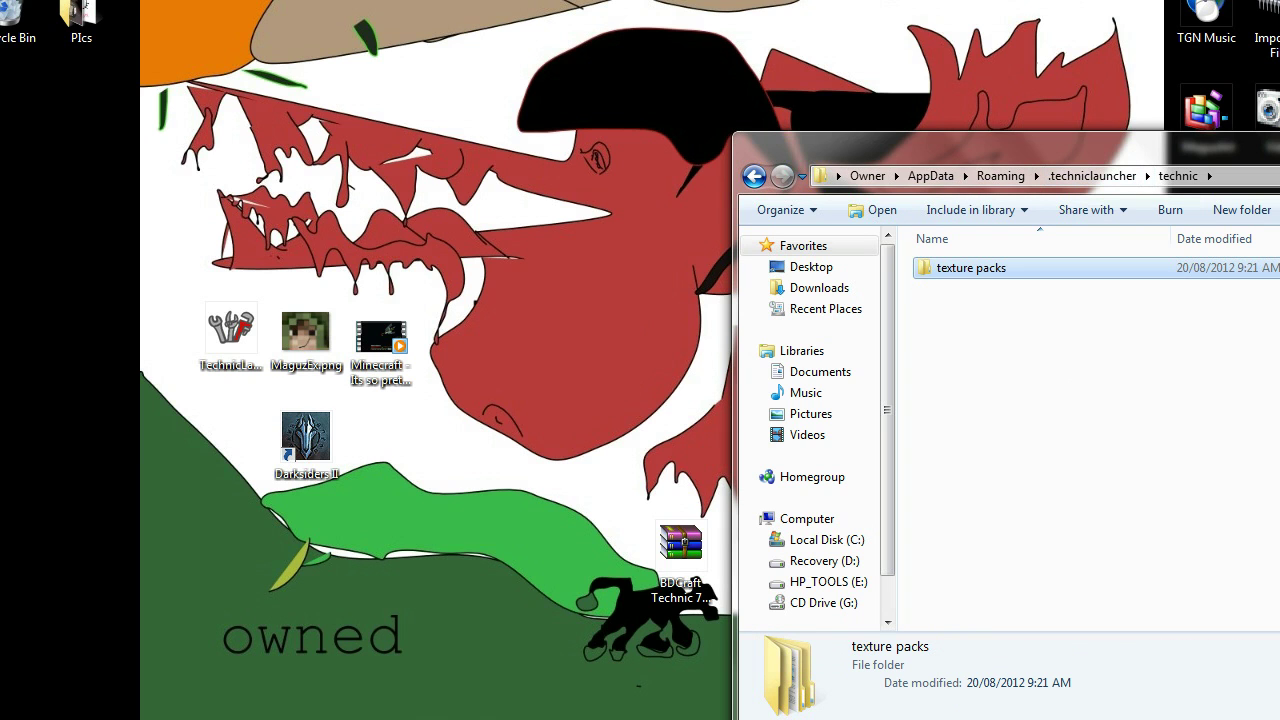
{"action": "key", "text": "alt+Up"}
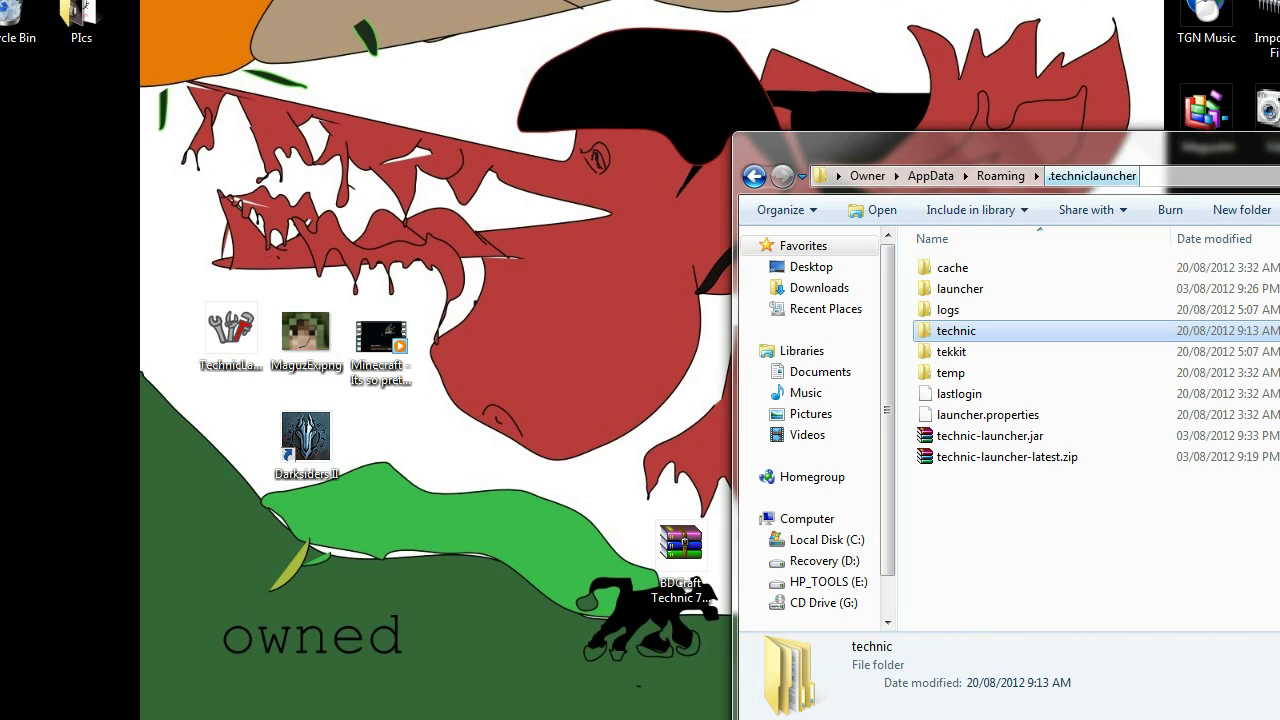
{"action": "left_click_drag", "start_coordinate": [1000, 168], "coordinate": [493, 107]}
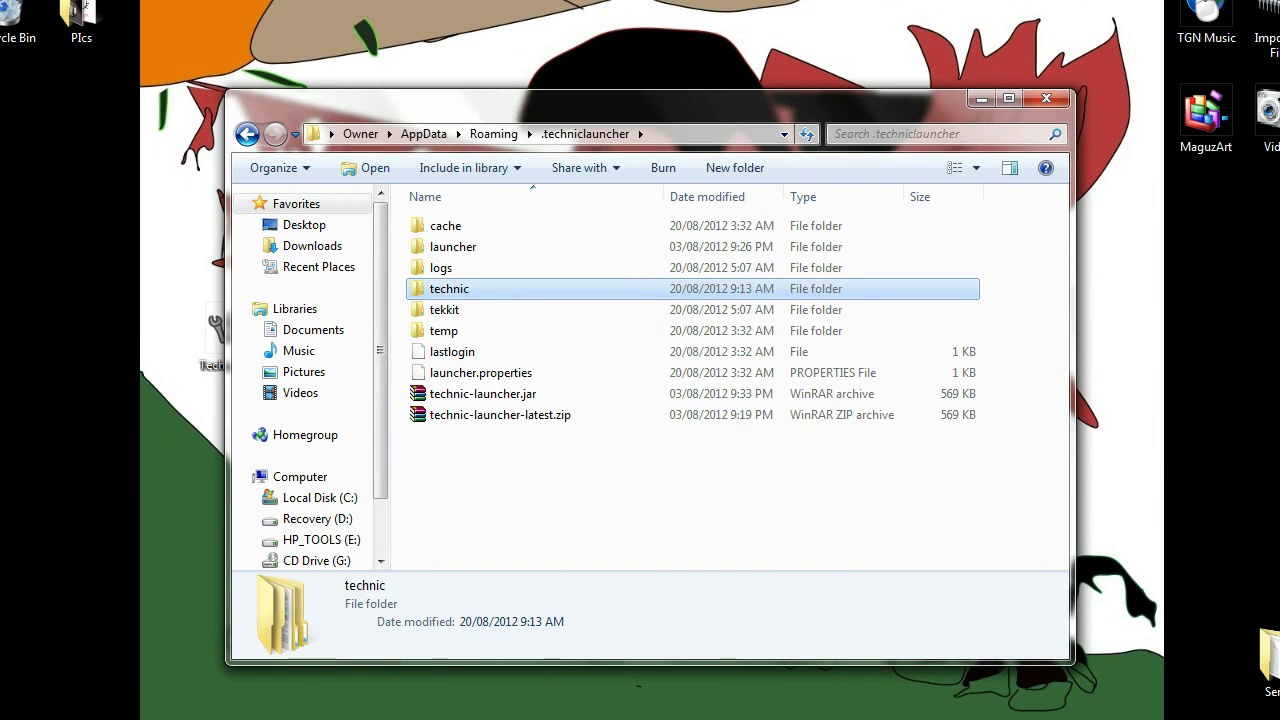
{"action": "double_click", "coordinate": [449, 289]}
{"action": "left_click", "coordinate": [1046, 98]}
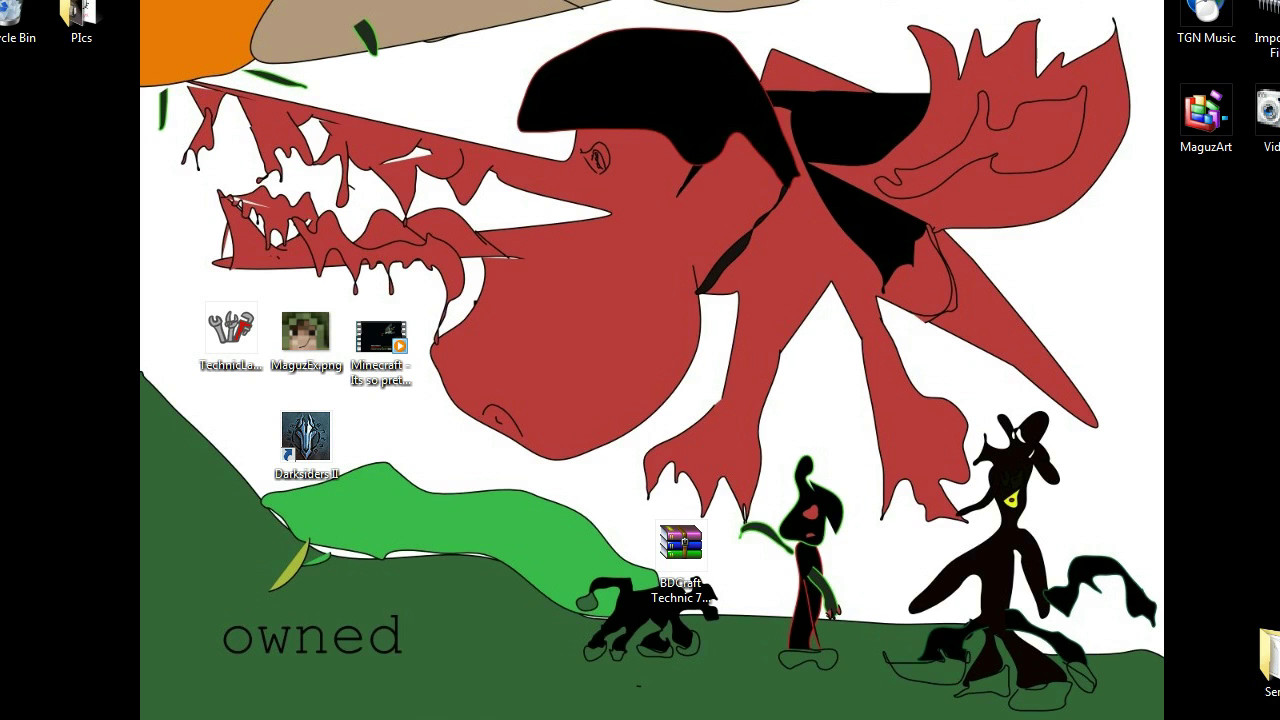